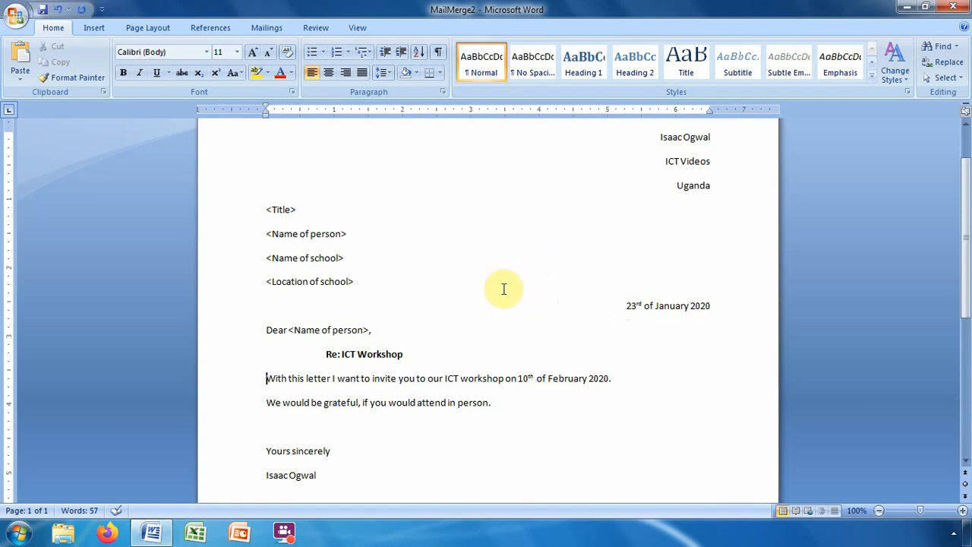
Launch the Step by Step Mail Merge Wizard from Mailings, with Letters as document type.
scroll(503, 290, "up", 2)
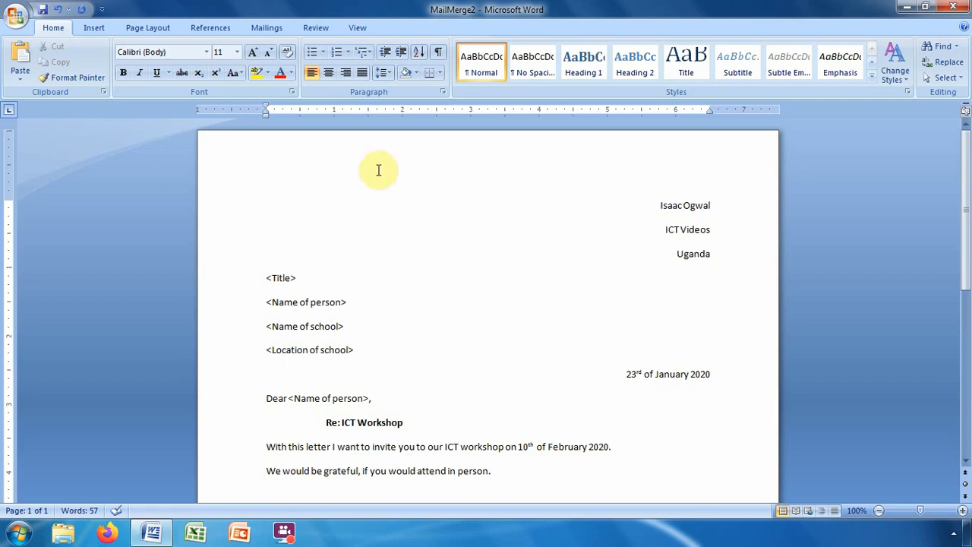
left_click(271, 30)
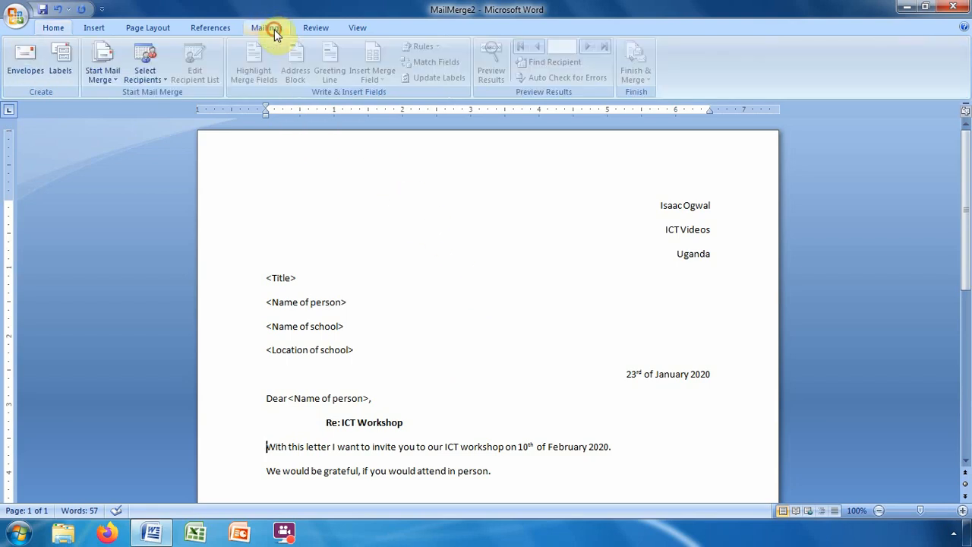
left_click(113, 77)
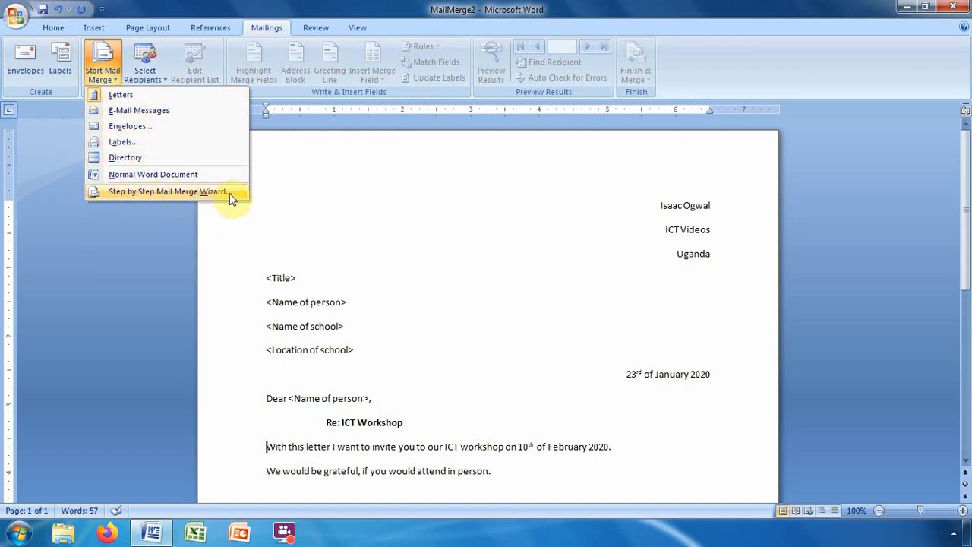
left_click(153, 193)
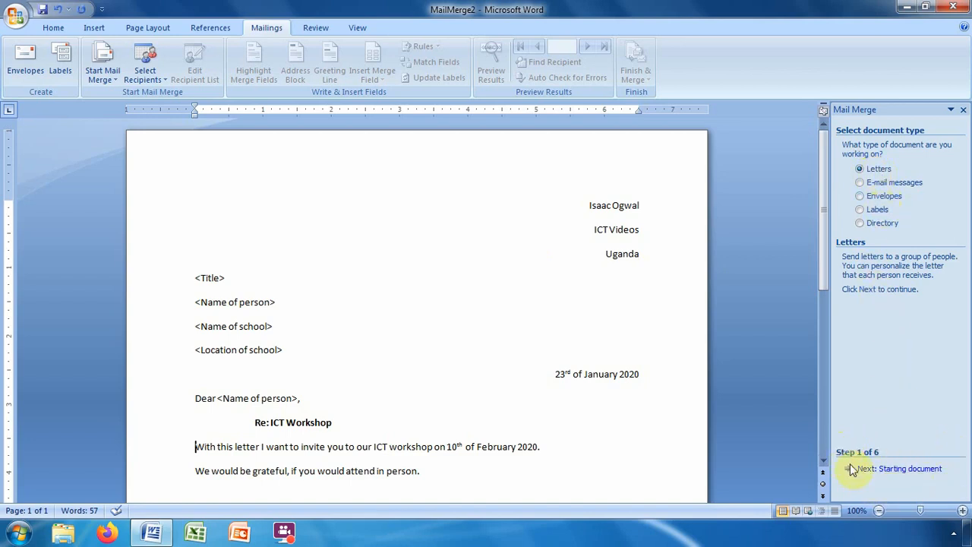
Go to wizard step 2 and keep 'Use the current document' as the starting document.
left_click(900, 469)
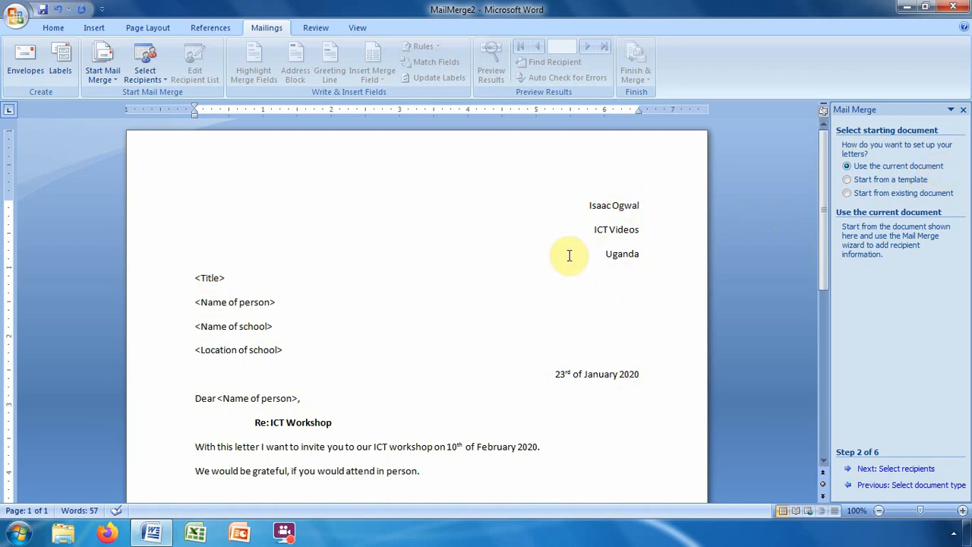
left_click(847, 181)
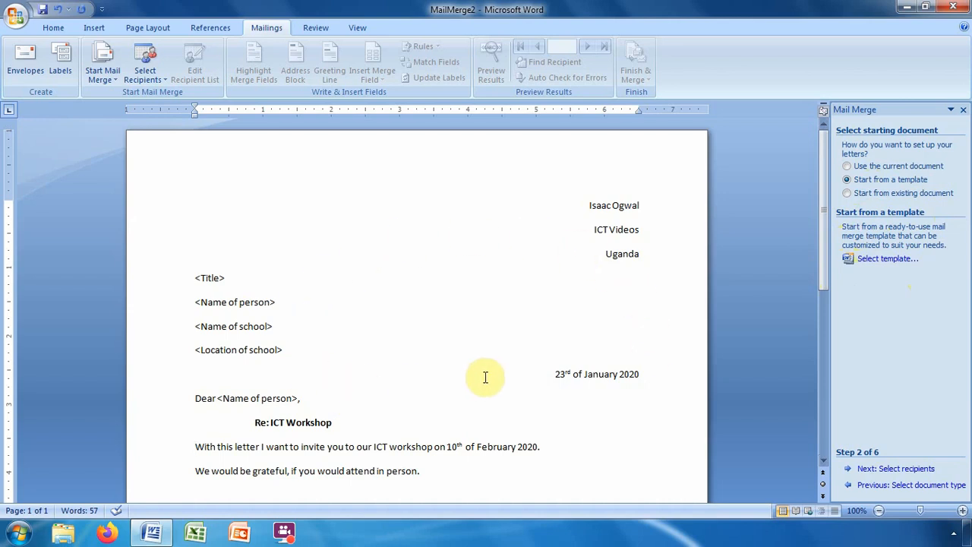
left_click(848, 166)
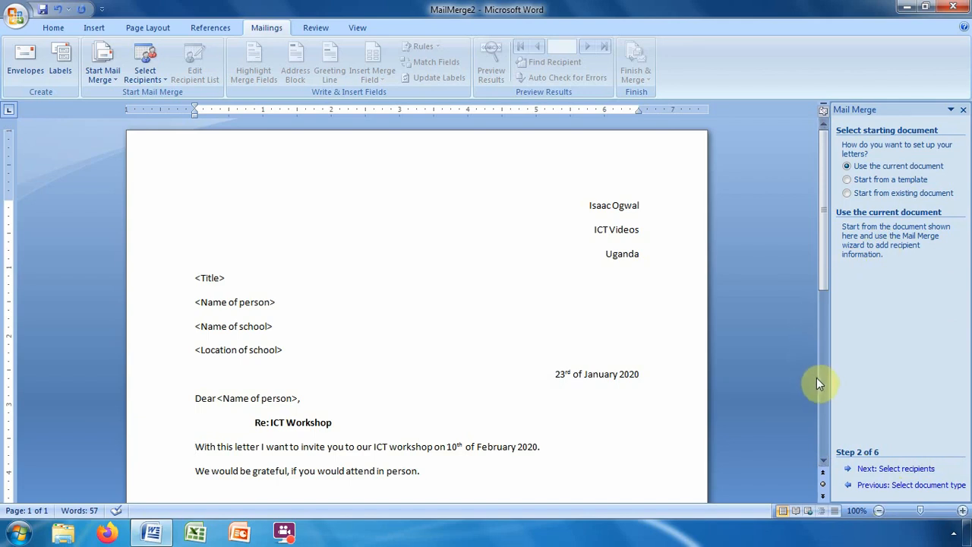
Go to wizard step 3, choose 'Type a new list' and create the new recipient list.
left_click(894, 471)
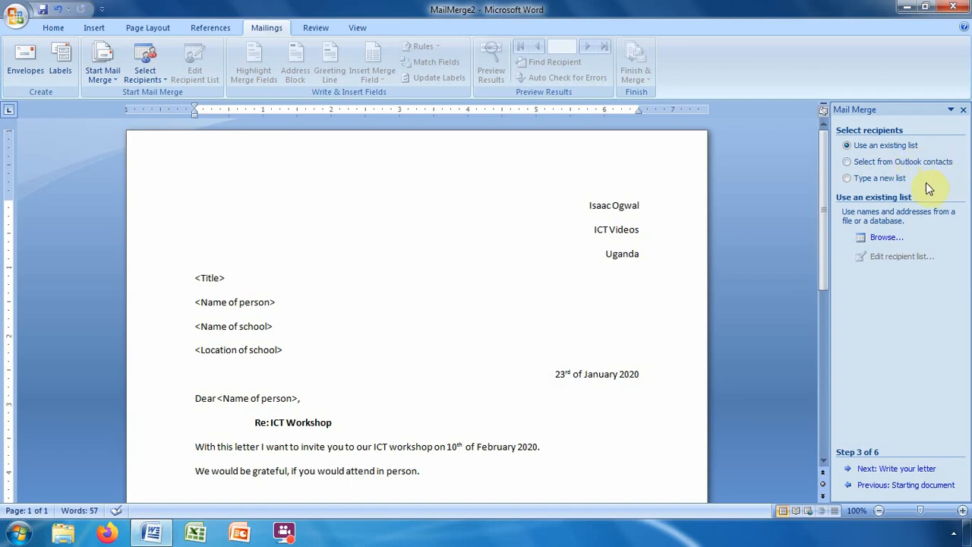
left_click(848, 178)
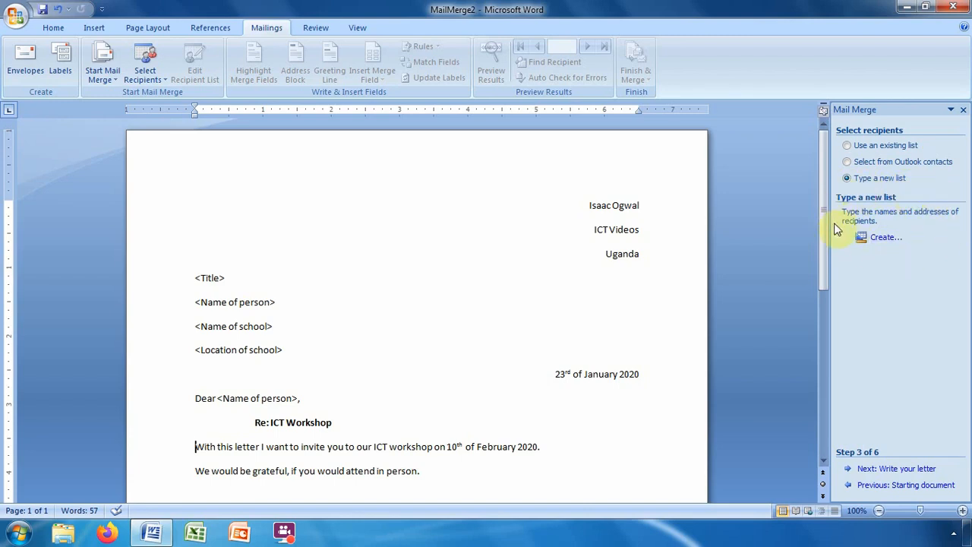
left_click(881, 240)
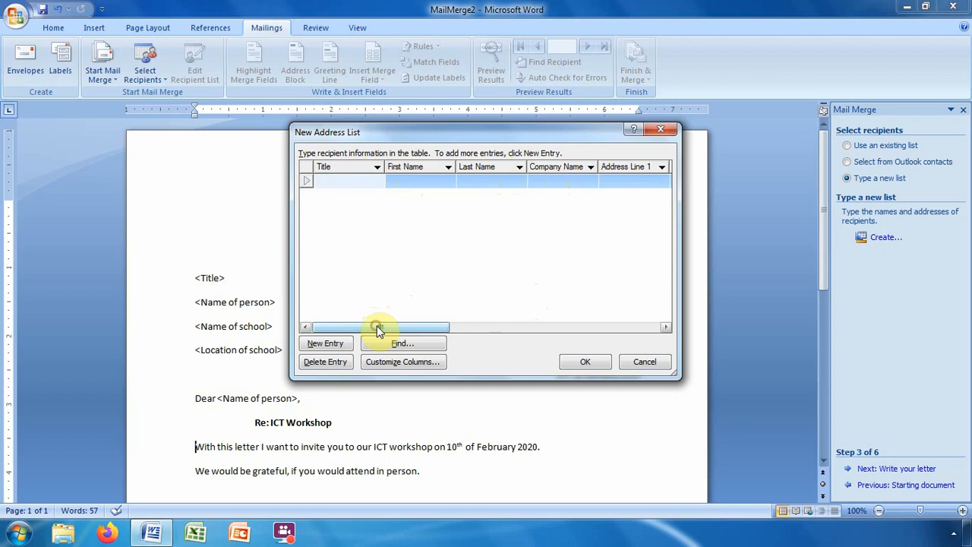
Scroll the New Address List columns right to E-mail Address and back to Title.
left_click_drag(378, 328, 618, 322)
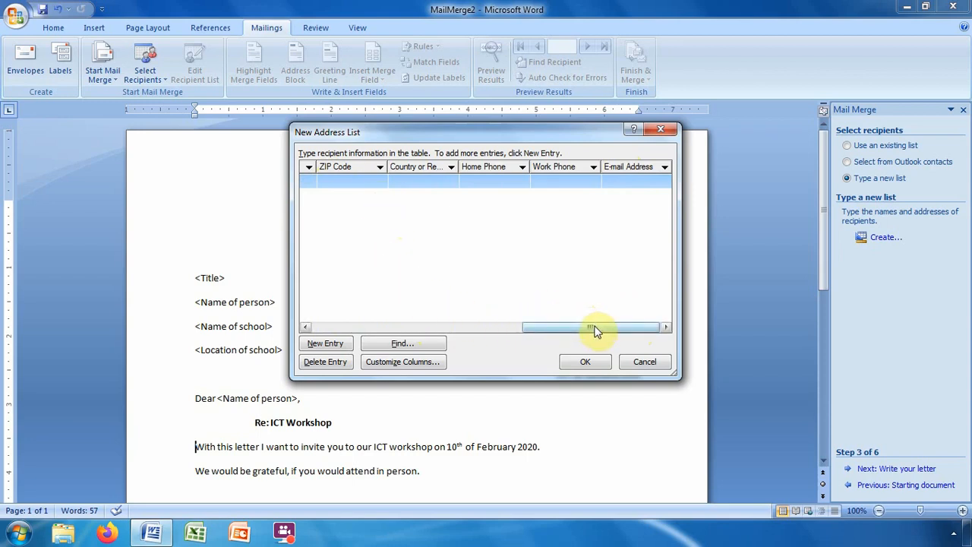
left_click_drag(595, 331, 360, 331)
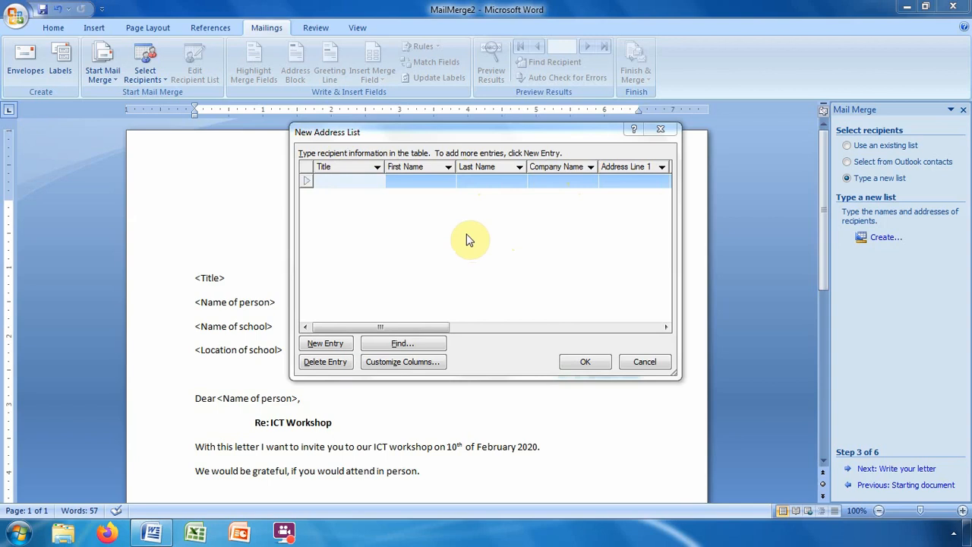
Rename the Company Name field to 'Name of school'.
left_click(423, 362)
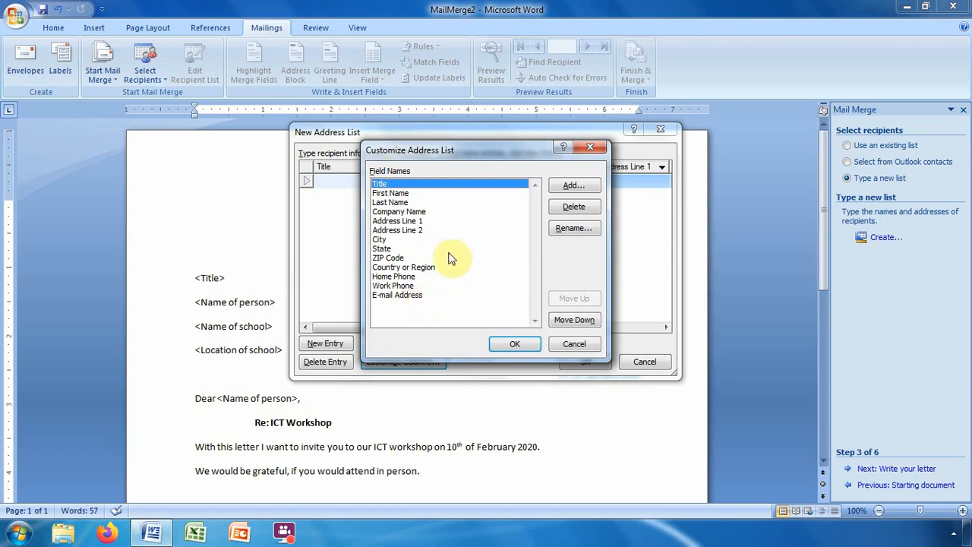
left_click(396, 211)
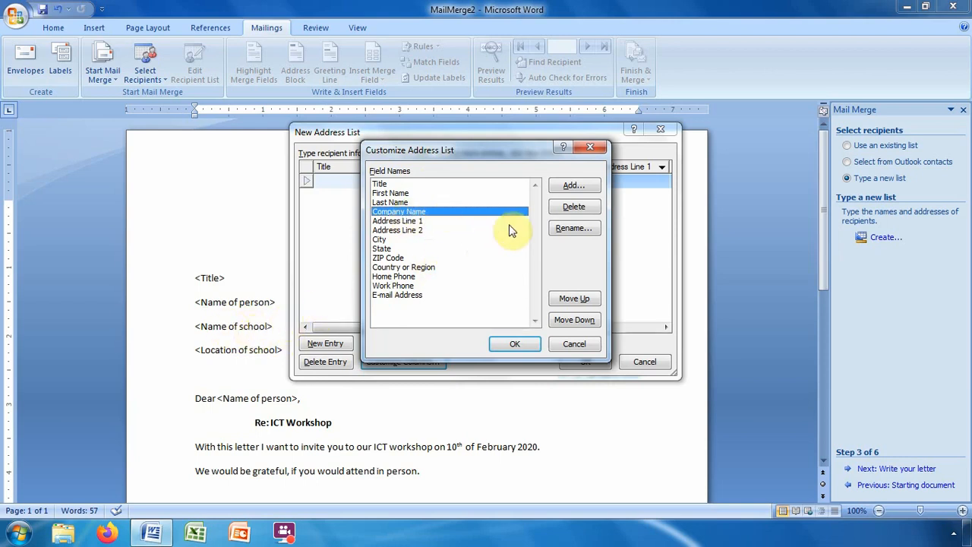
left_click(575, 228)
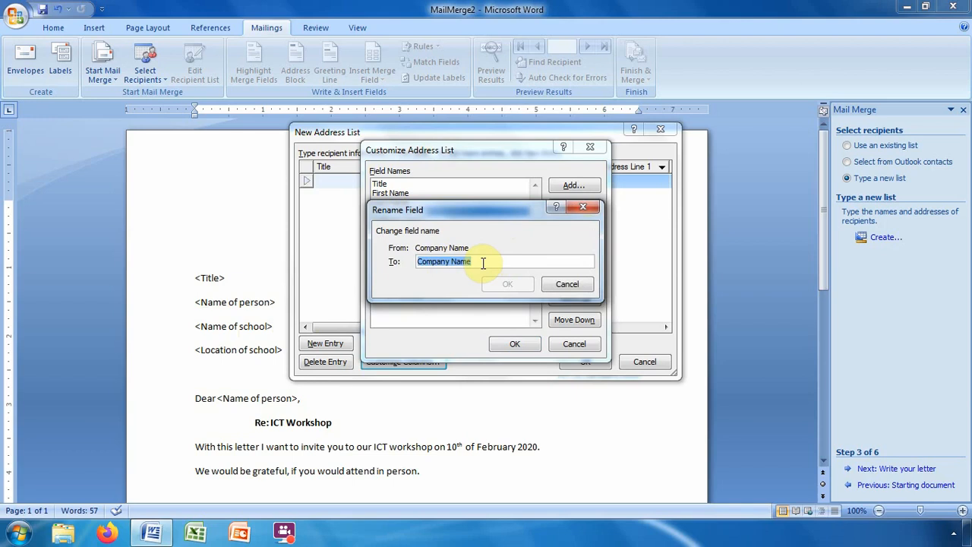
left_click(481, 262)
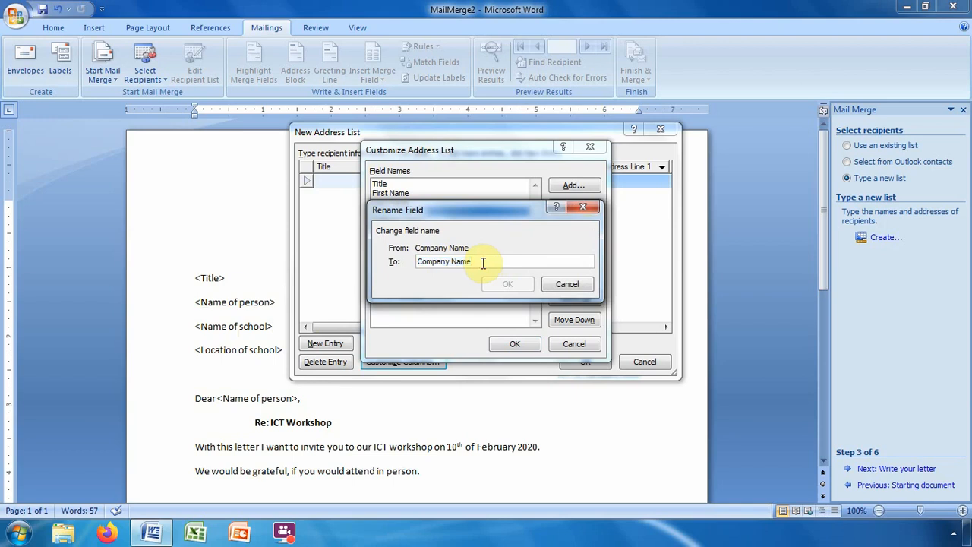
key("BackSpace")
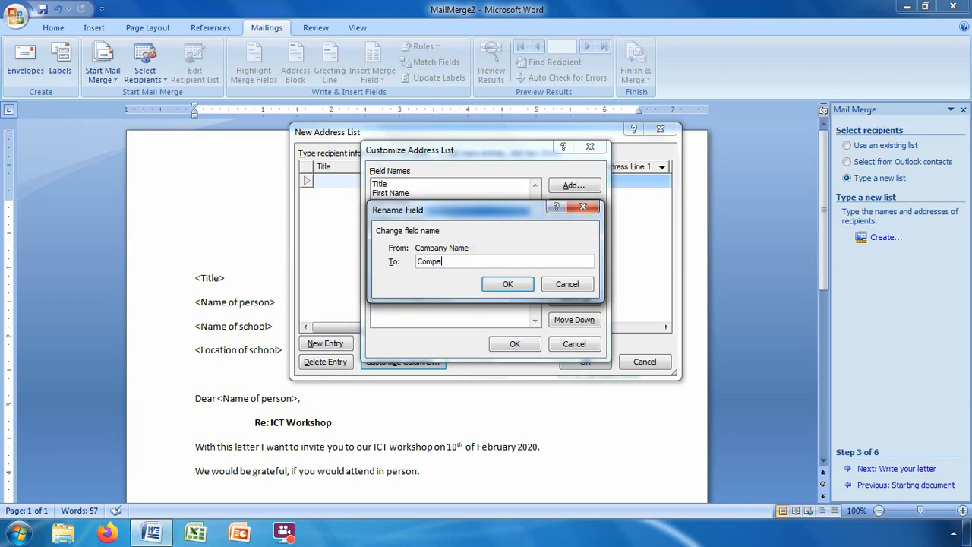
key("BackSpace")
key("BackSpace")
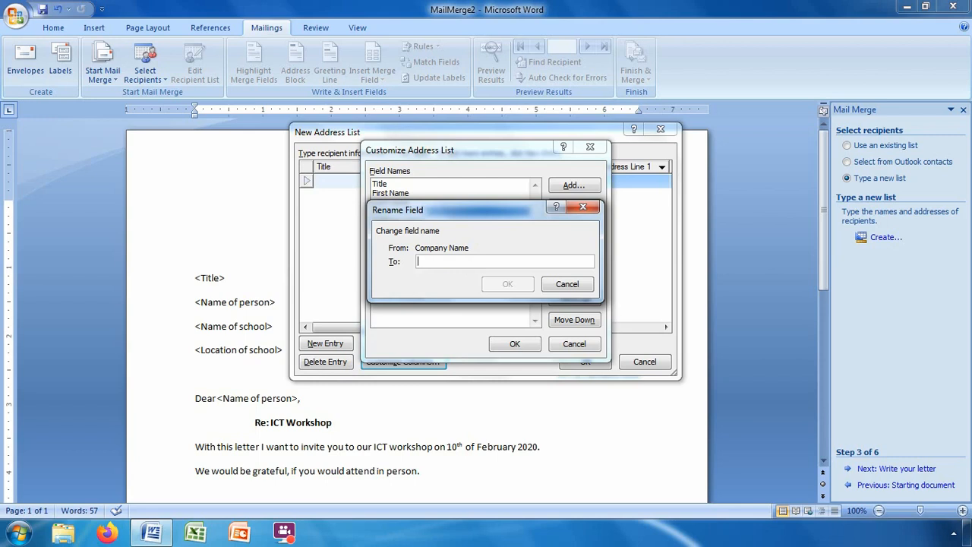
type("Name of School")
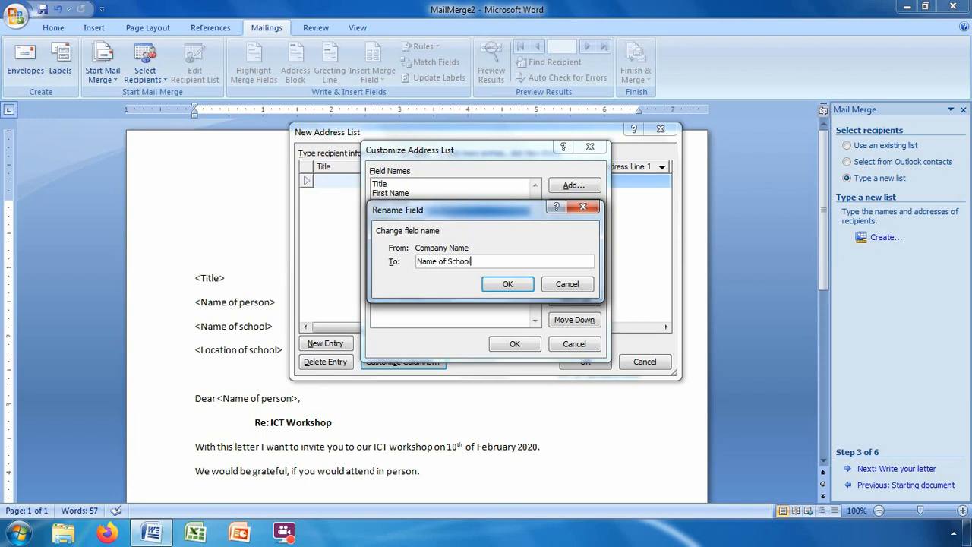
left_click(507, 283)
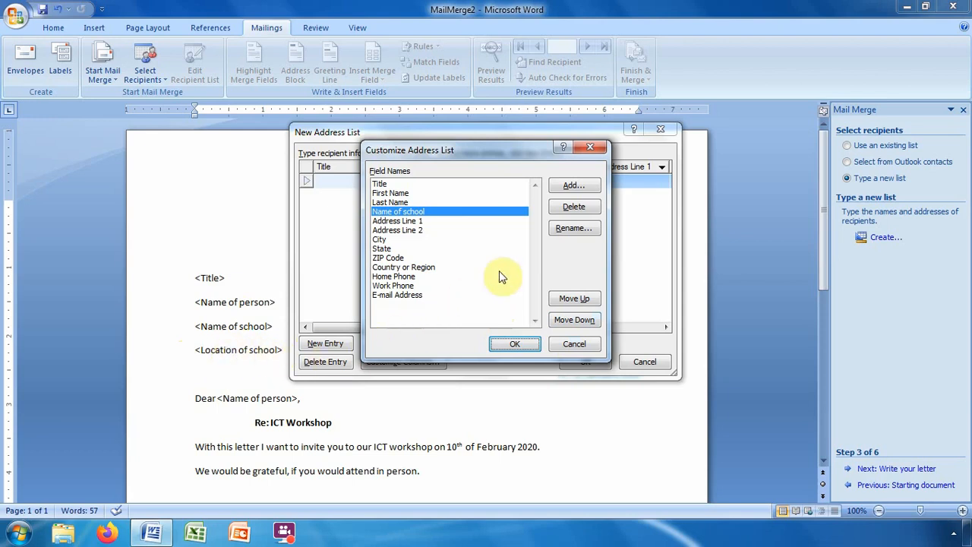
Add a new field called 'Location of school'.
left_click(578, 187)
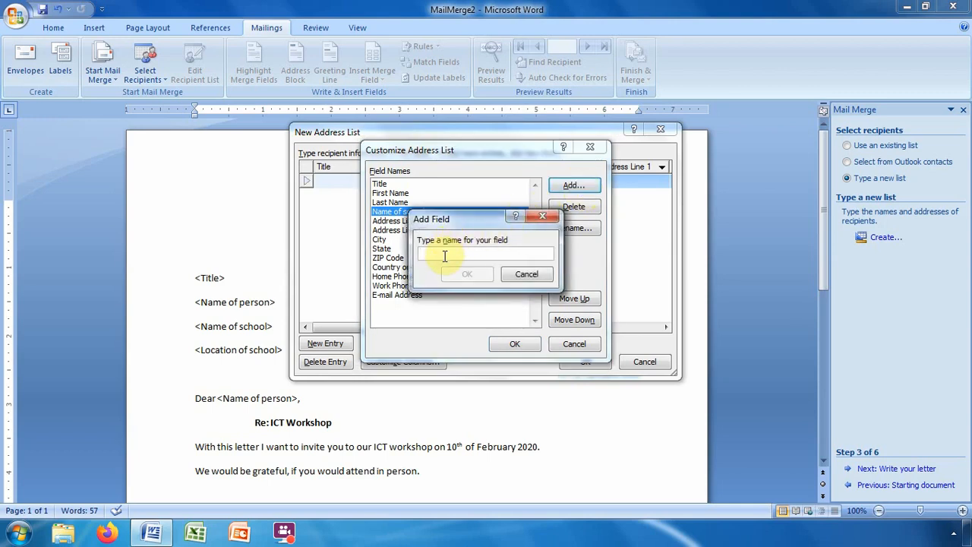
type("Location")
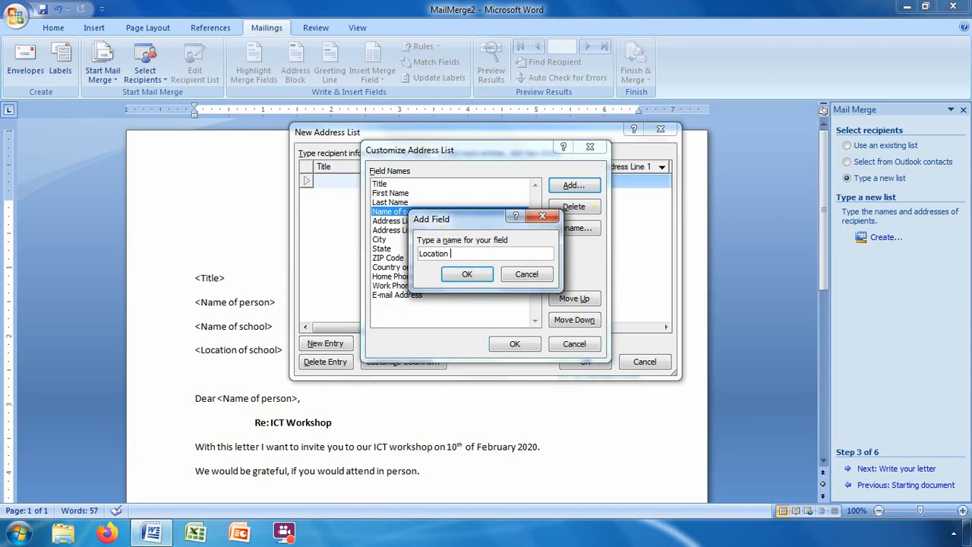
type(" of school")
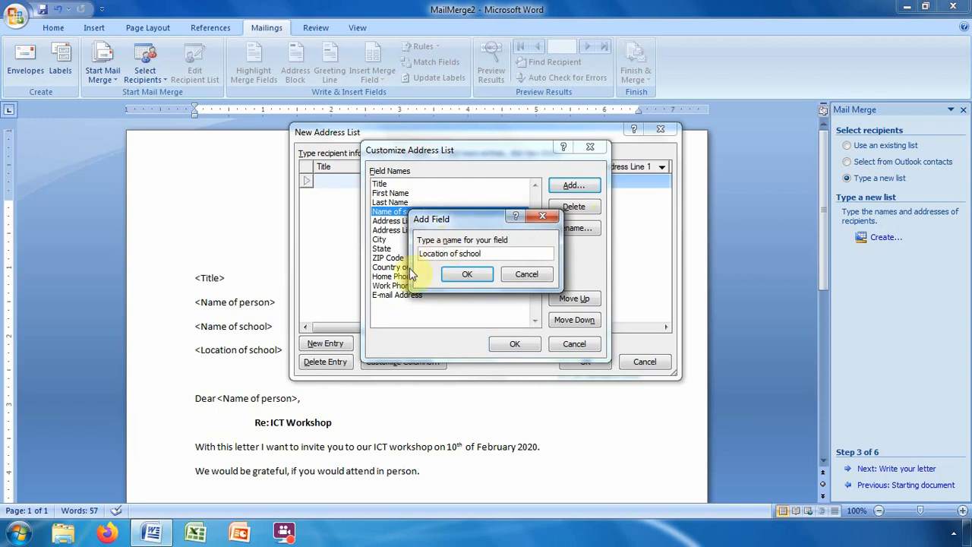
left_click(464, 275)
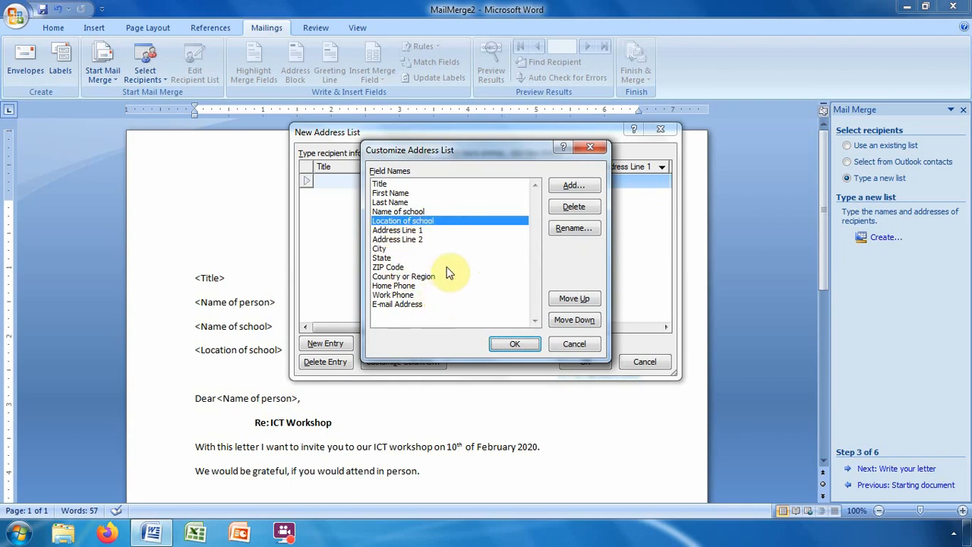
Delete the E-mail Address, Work Phone, Home Phone and Country or Region fields.
left_click(409, 304)
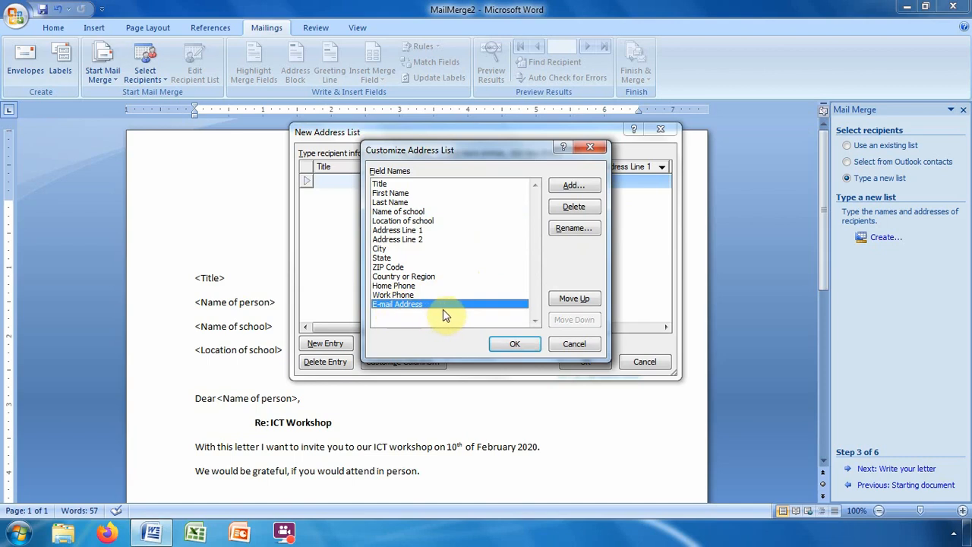
left_click(571, 209)
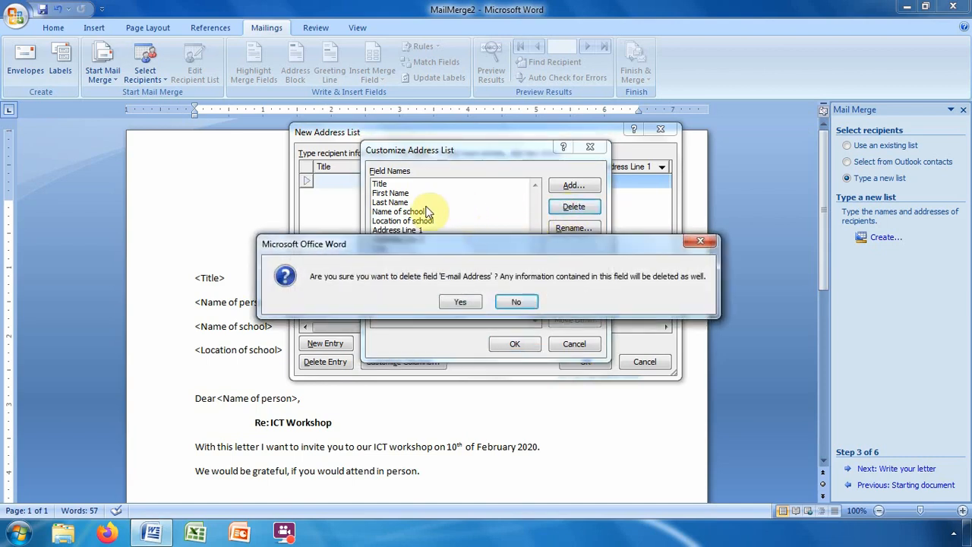
left_click(459, 303)
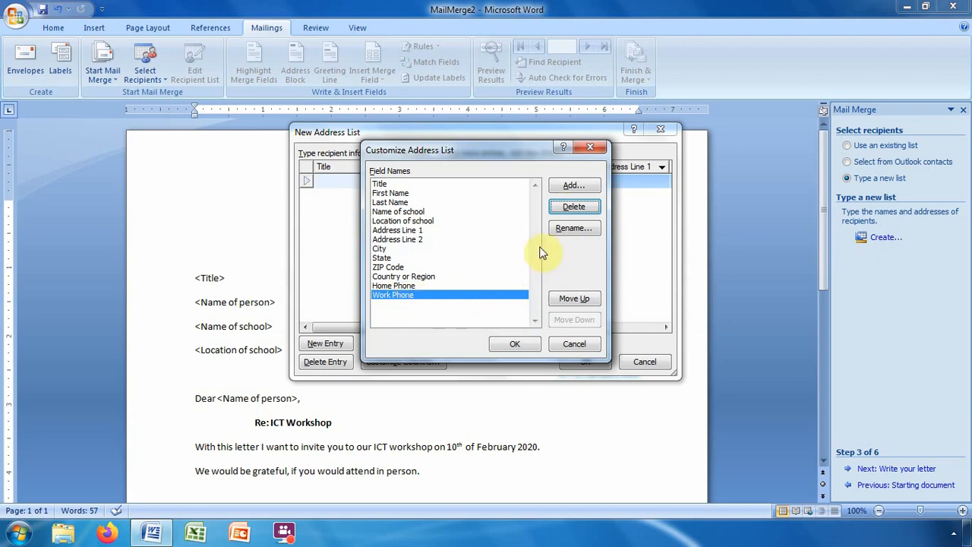
left_click(575, 207)
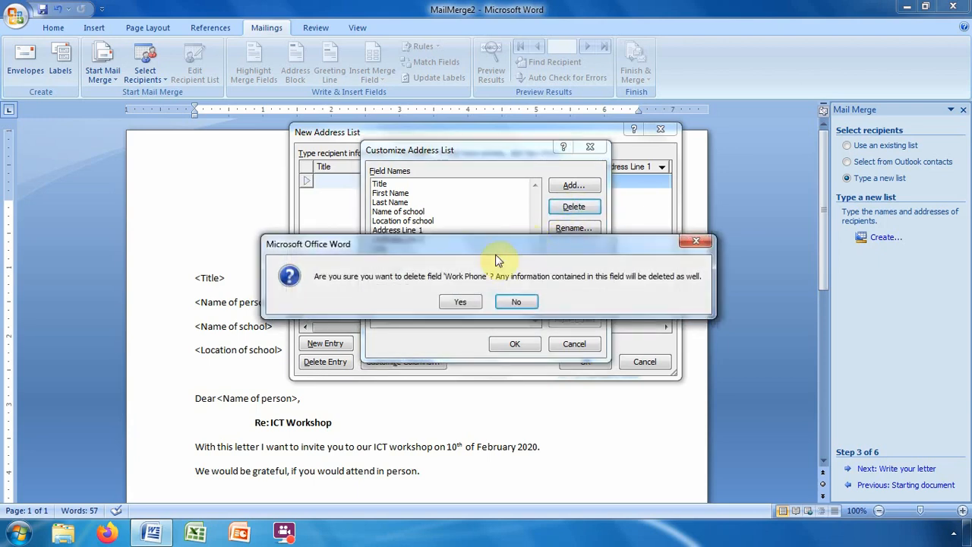
left_click(464, 302)
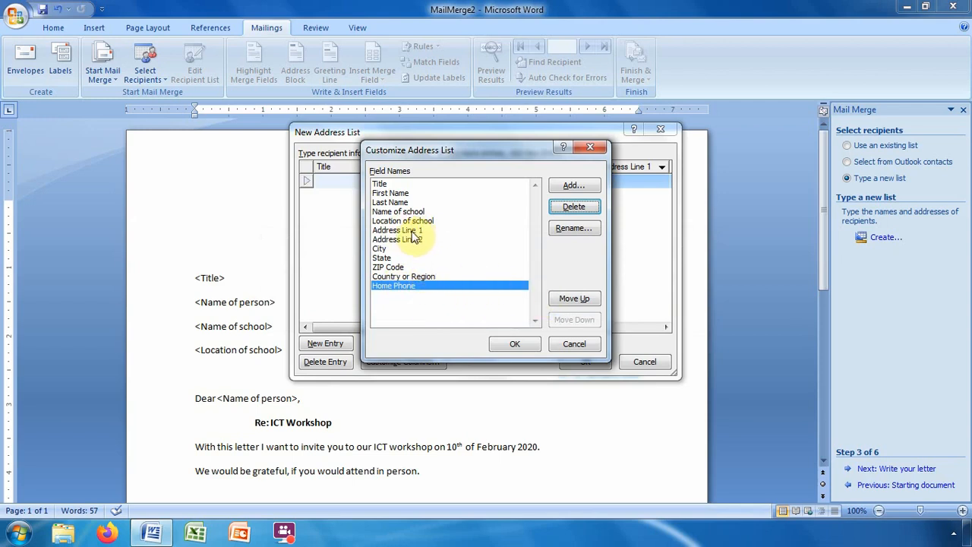
left_click(579, 210)
left_click(464, 300)
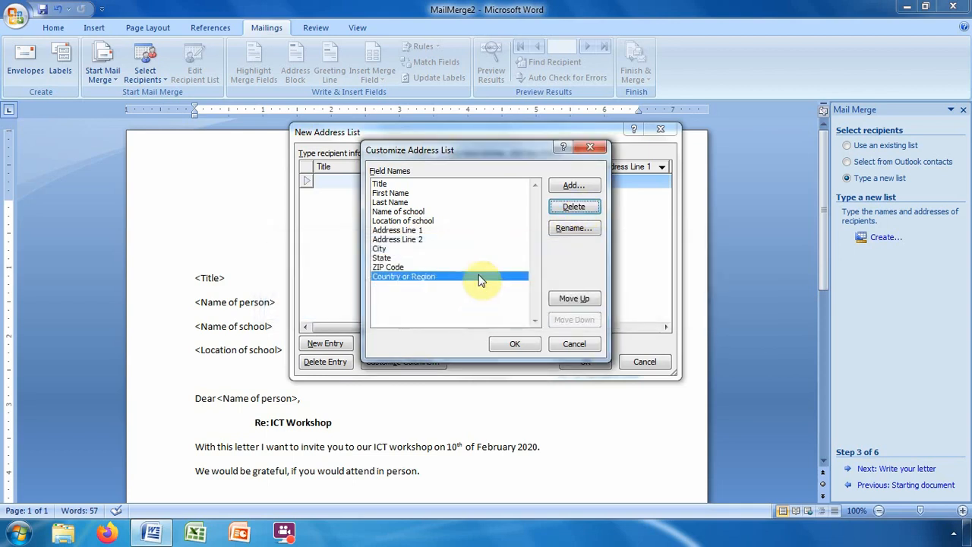
left_click(566, 209)
left_click(465, 302)
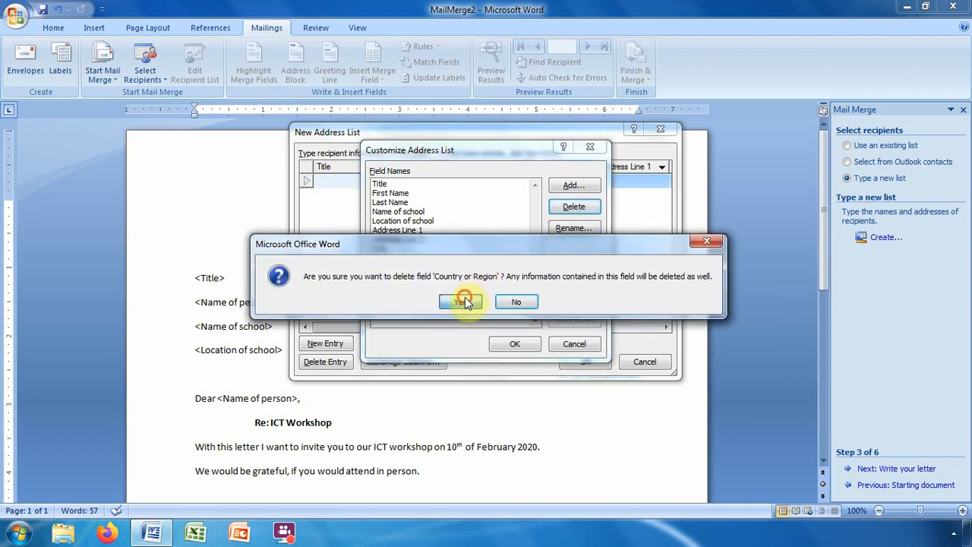
Delete the ZIP Code, State, City, Address Line 2 and Address Line 1 fields.
left_click(573, 208)
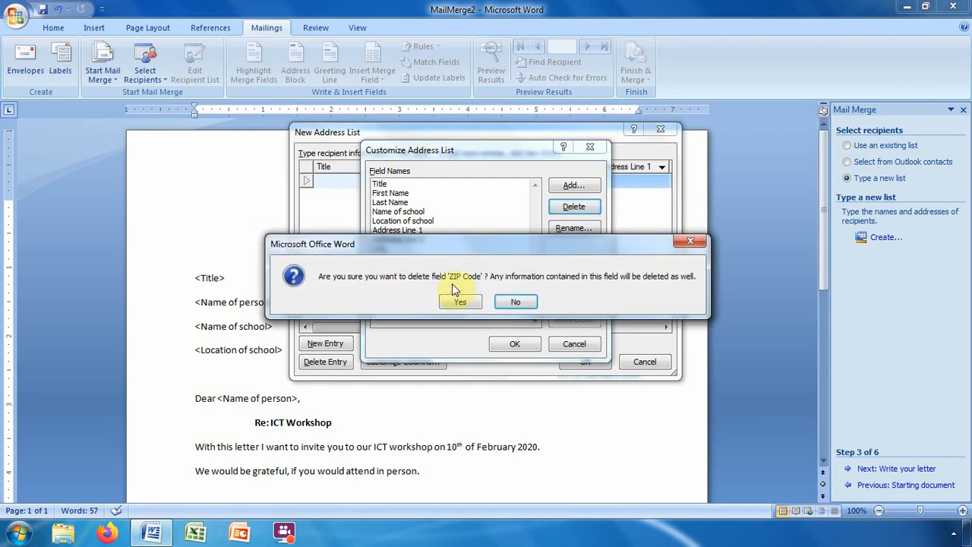
left_click(454, 300)
left_click(569, 207)
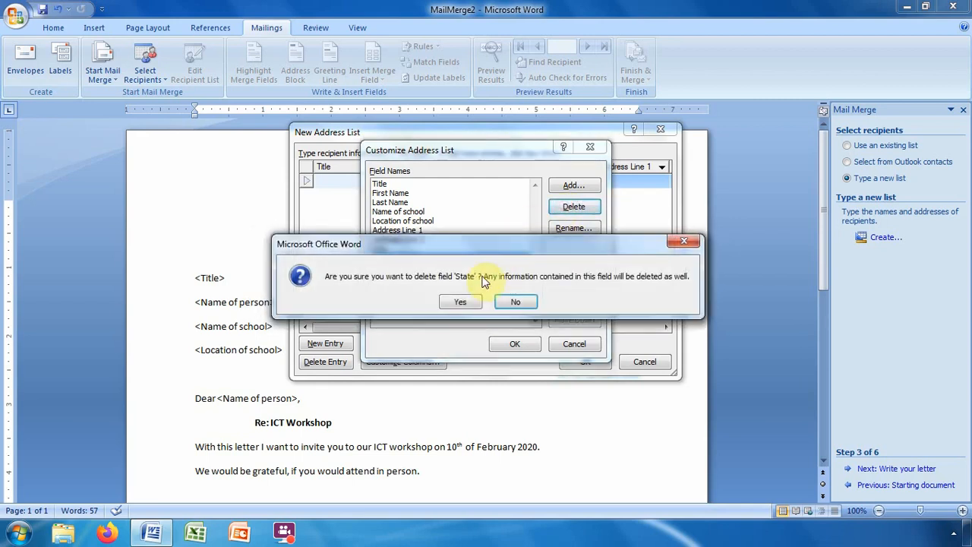
left_click(461, 302)
left_click(570, 207)
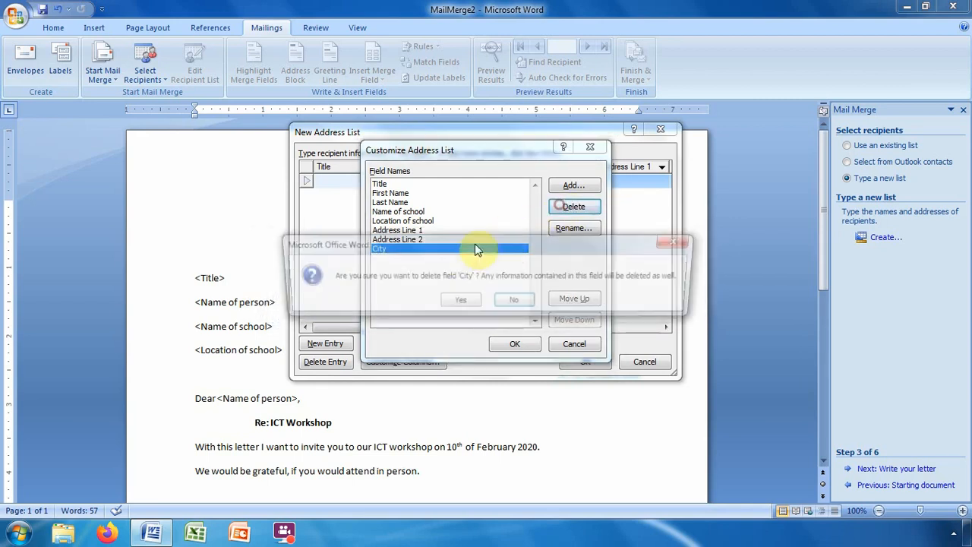
left_click(460, 301)
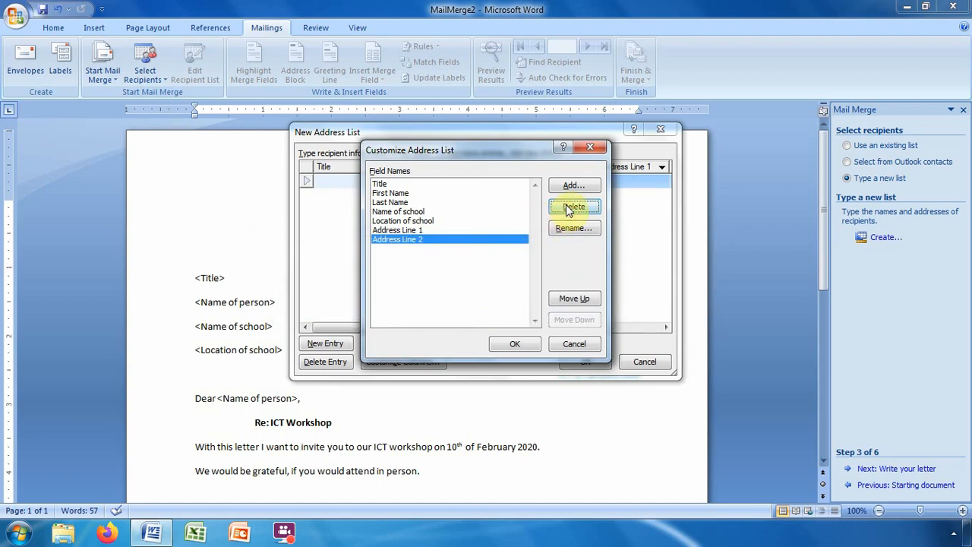
left_click(570, 207)
left_click(460, 301)
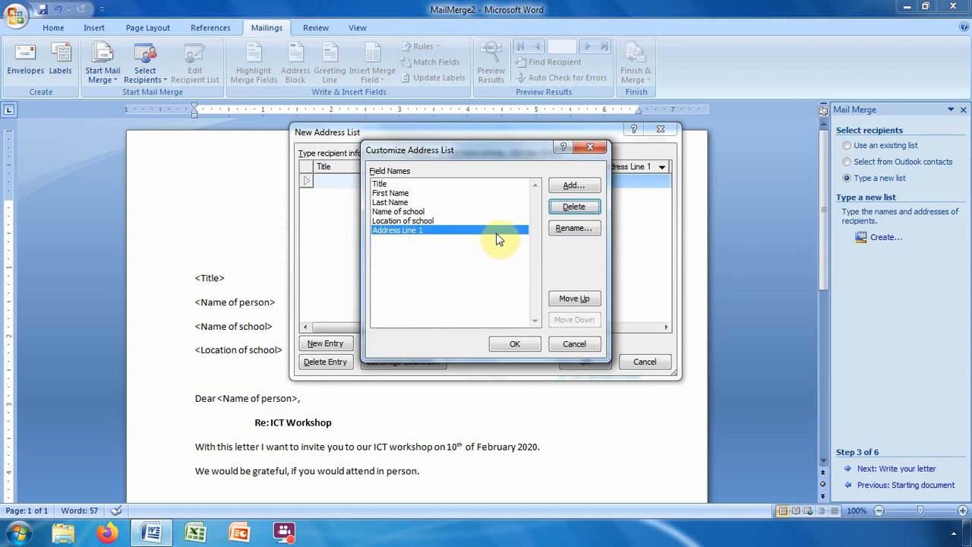
left_click(564, 208)
left_click(460, 302)
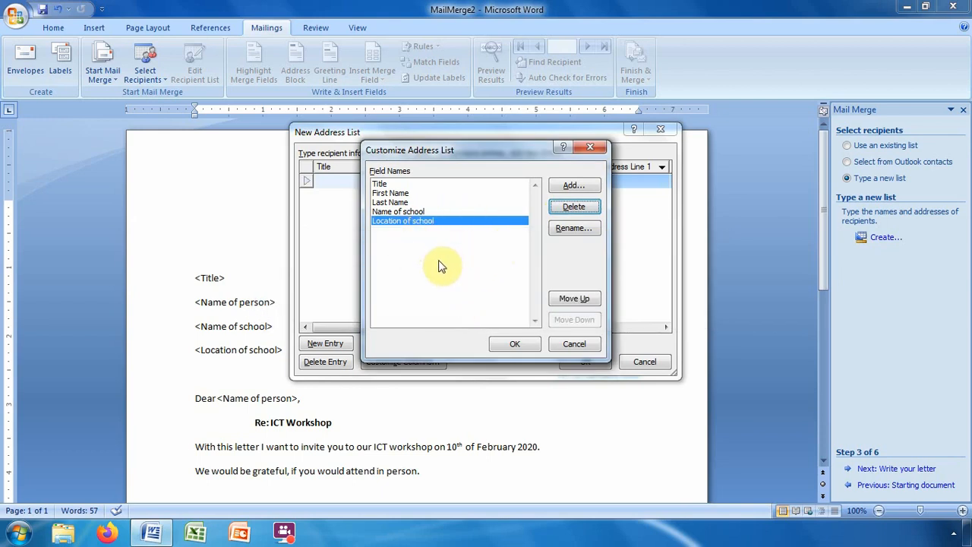
Confirm the five-field list and return to the New Address List.
left_click(516, 345)
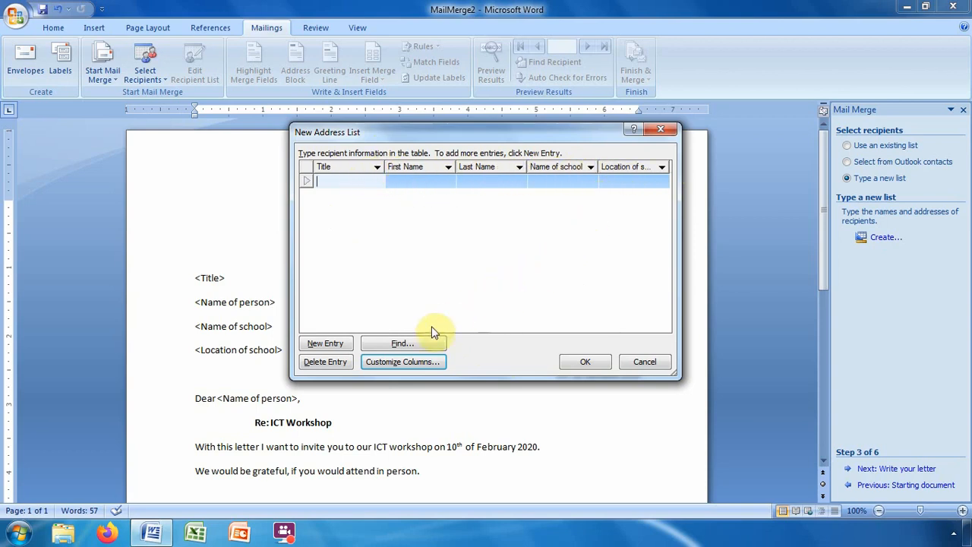
Reopen Customize Columns, move Title down and back up, keeping it as the first field.
left_click(408, 363)
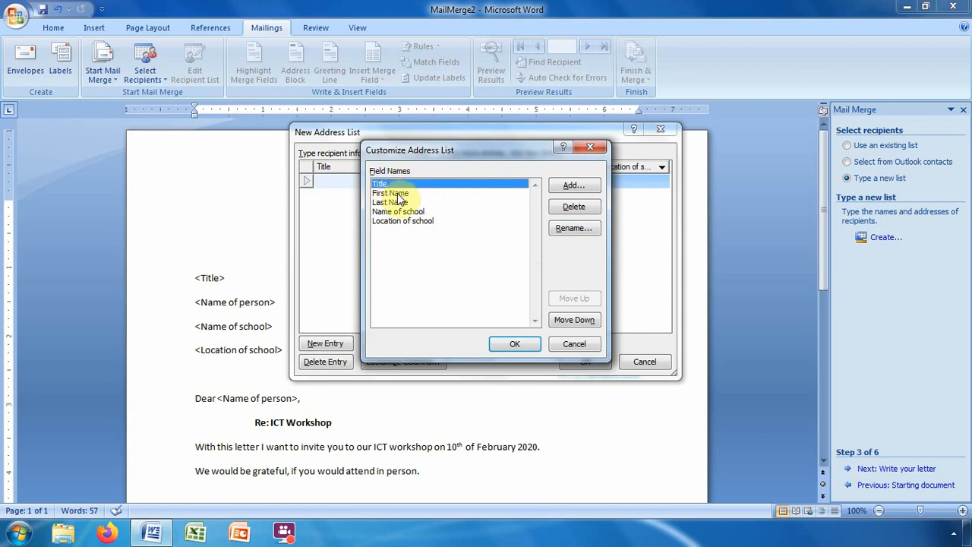
left_click(569, 323)
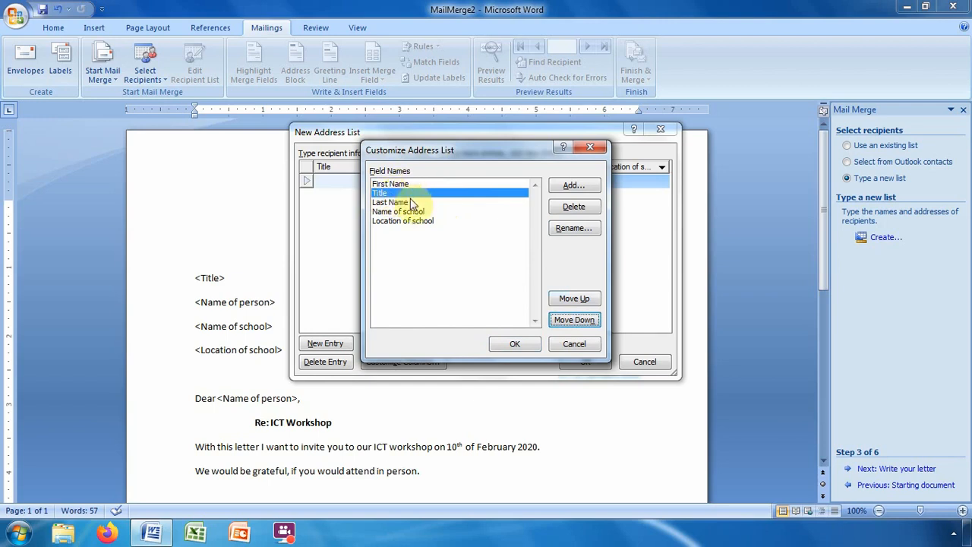
left_click(577, 300)
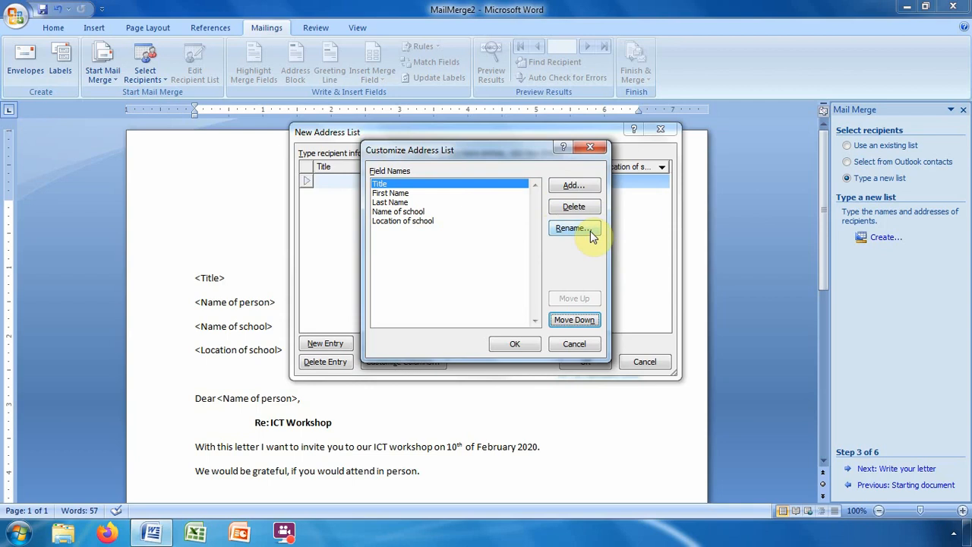
left_click(515, 347)
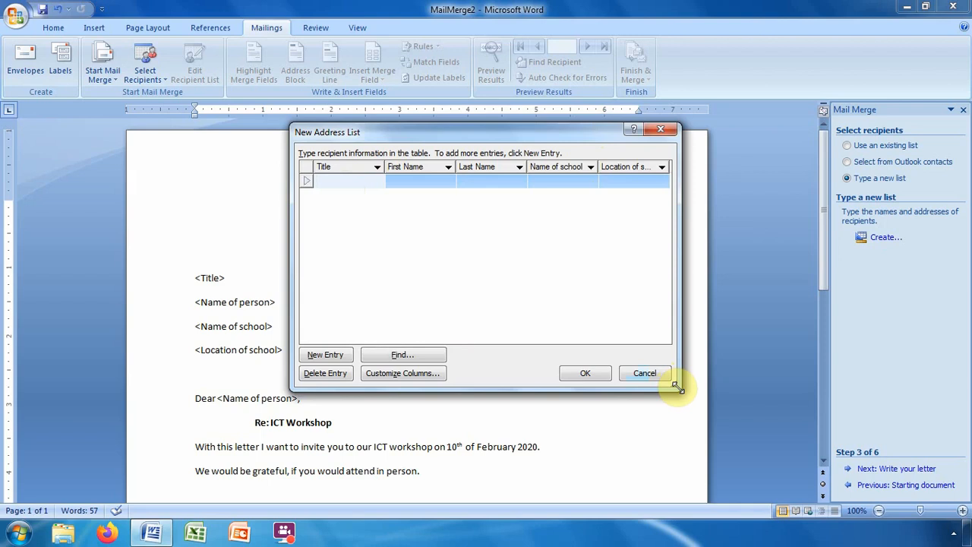
Enlarge the New Address List window and widen the Location of school column.
left_click_drag(678, 388, 725, 429)
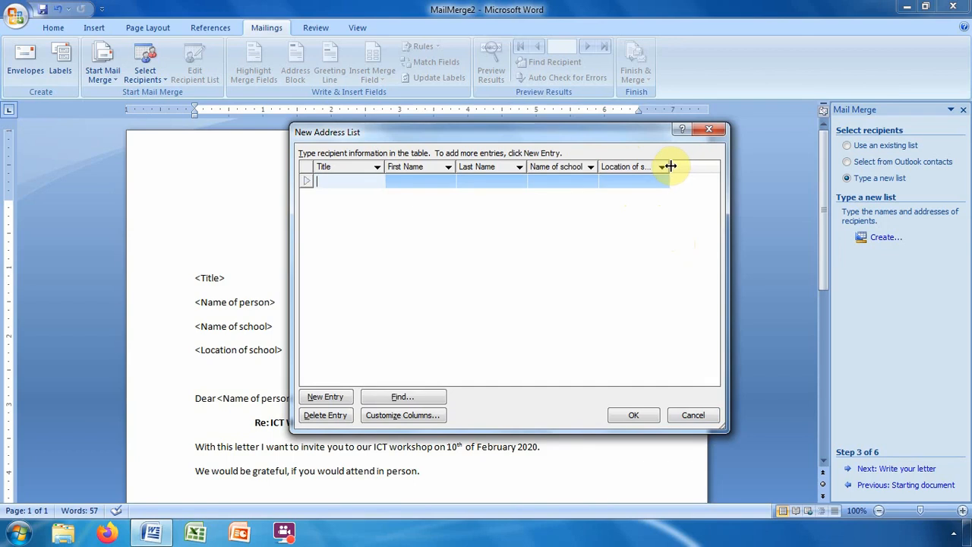
left_click_drag(675, 167, 682, 166)
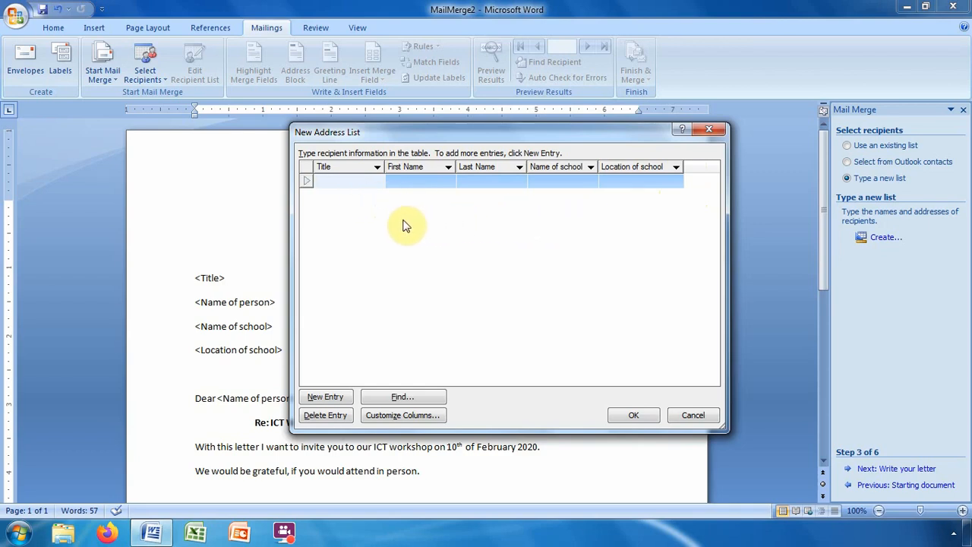
Enter recipient one: Madam, her first and last name, Gulu S.S, Gulu; then add a new entry.
left_click(330, 180)
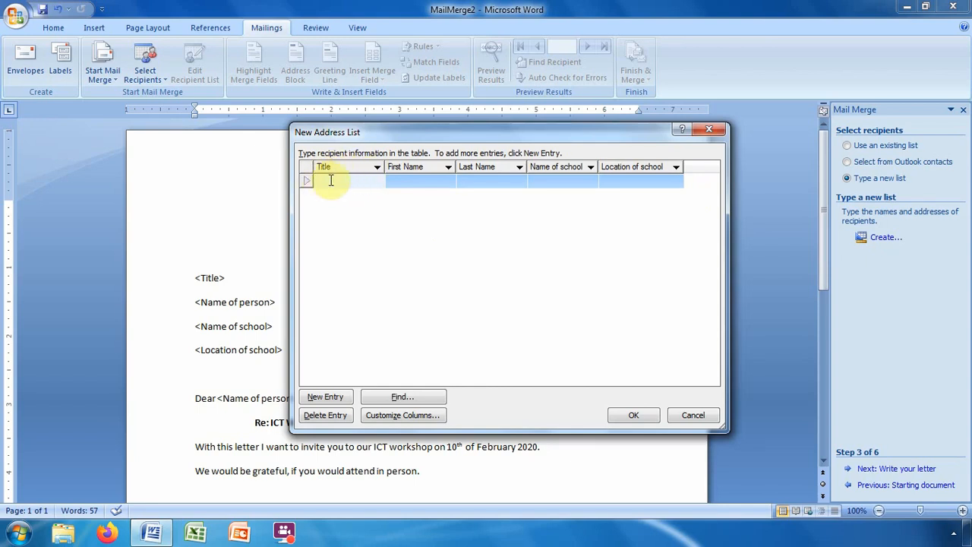
type("M")
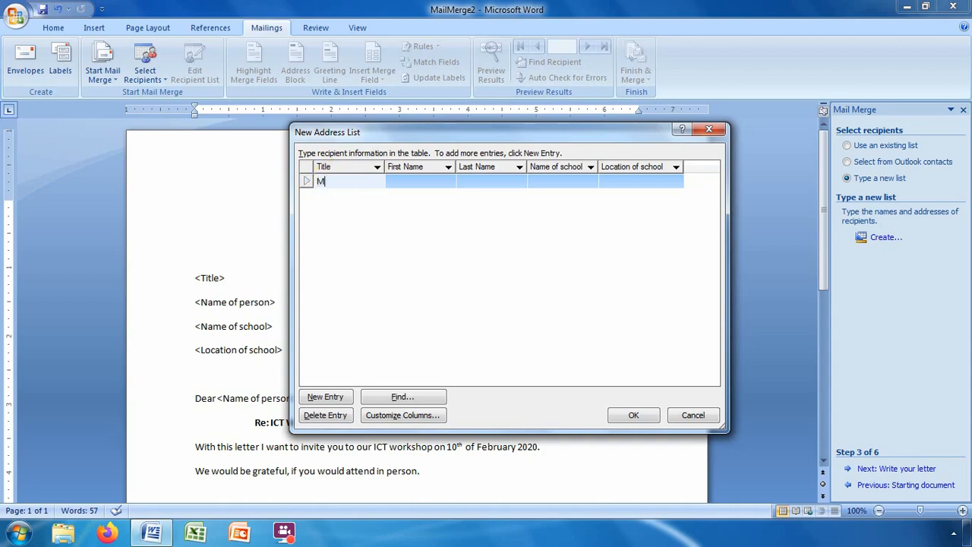
type("adam")
left_click(425, 178)
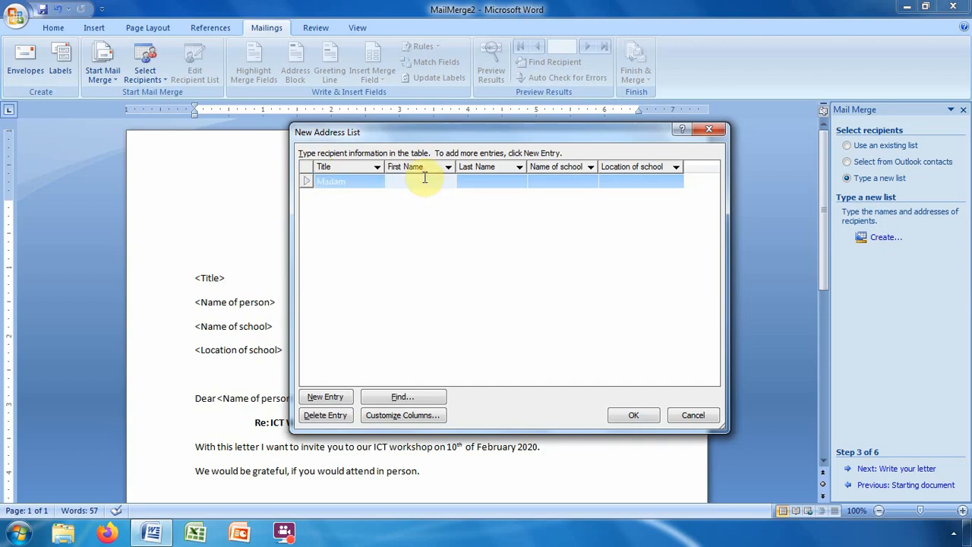
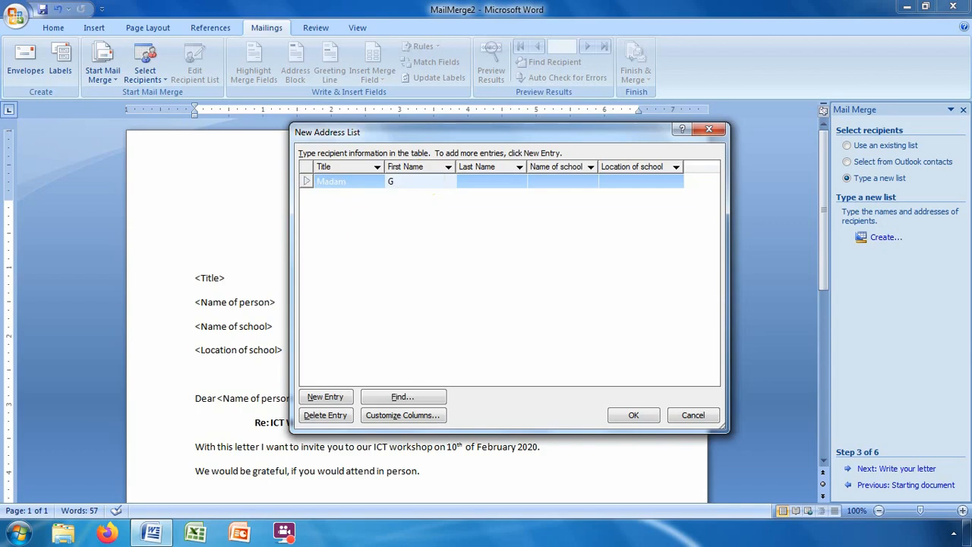
left_click(493, 181)
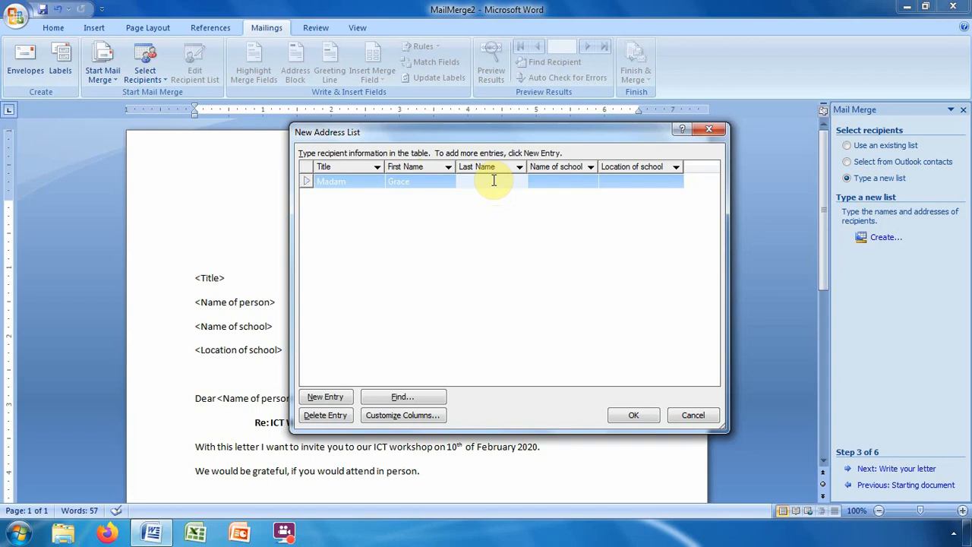
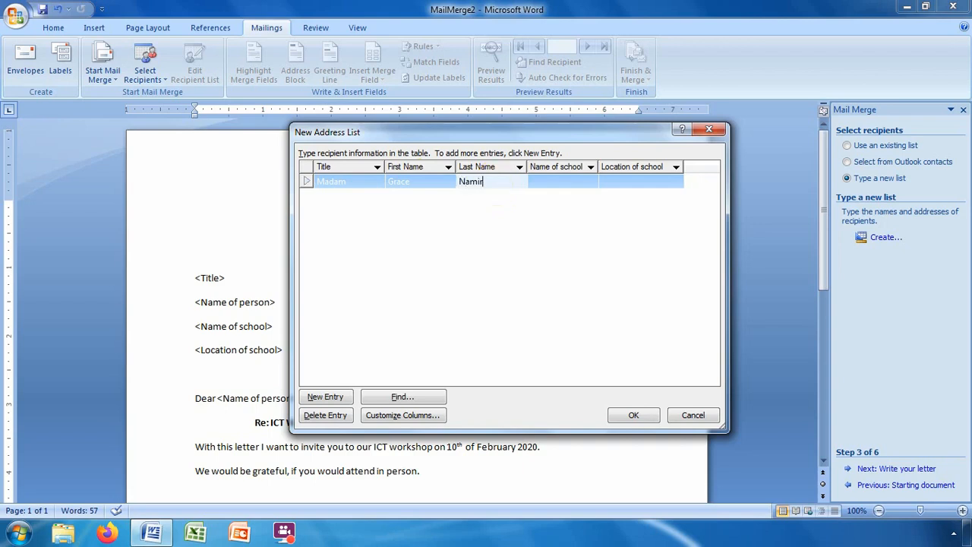
left_click(571, 181)
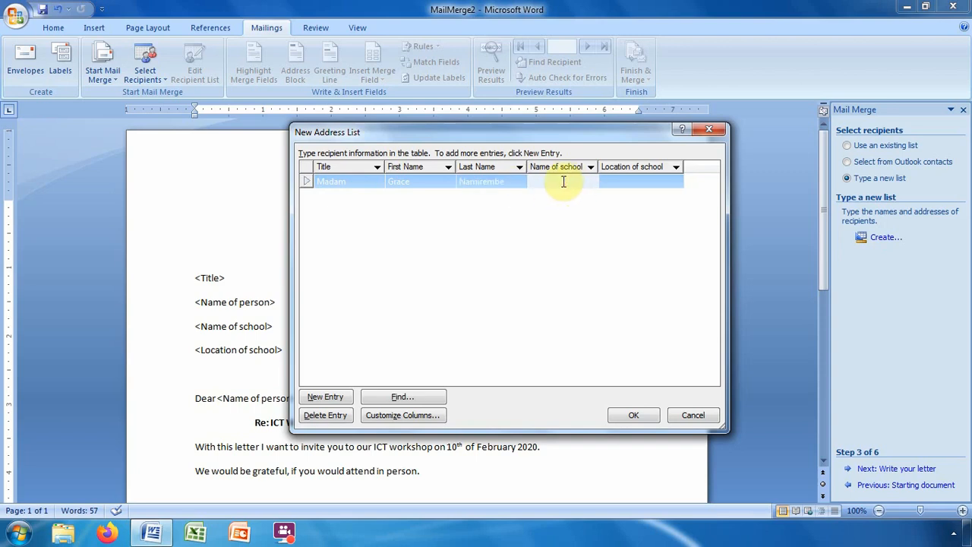
type("Gu")
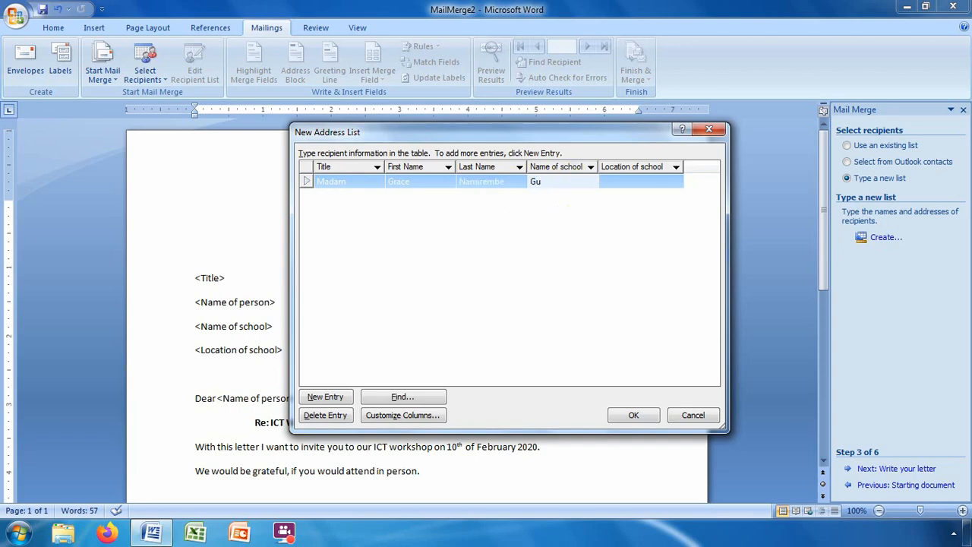
type("lu S.S")
left_click(637, 182)
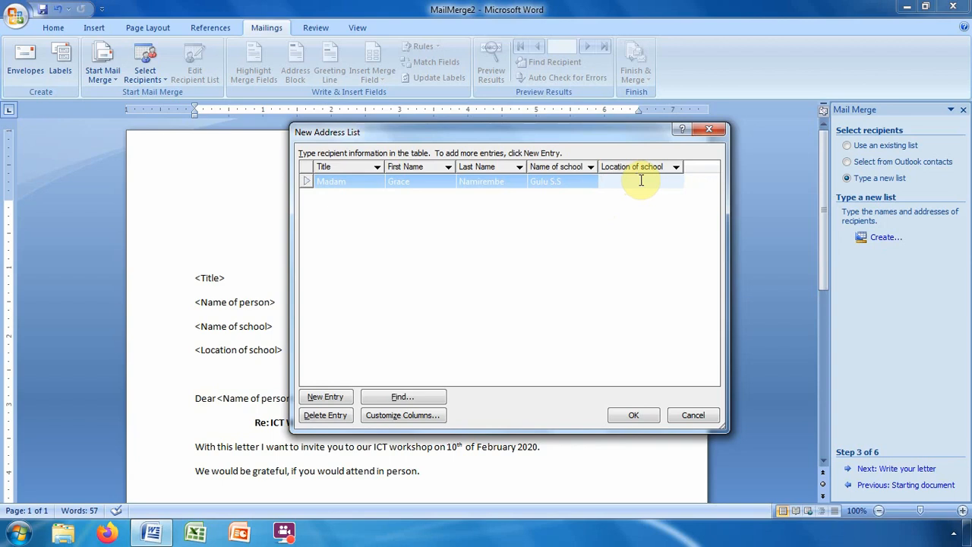
type("Gulu")
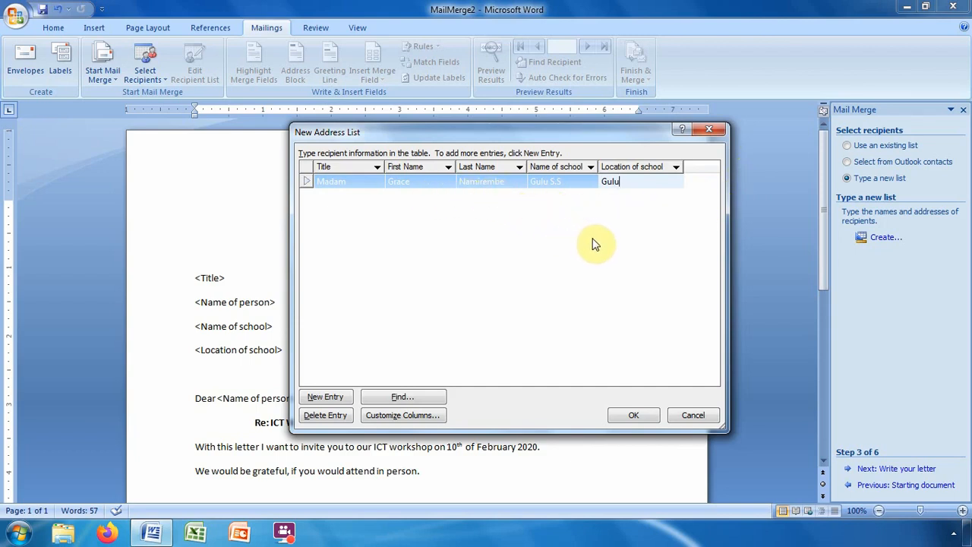
left_click(326, 397)
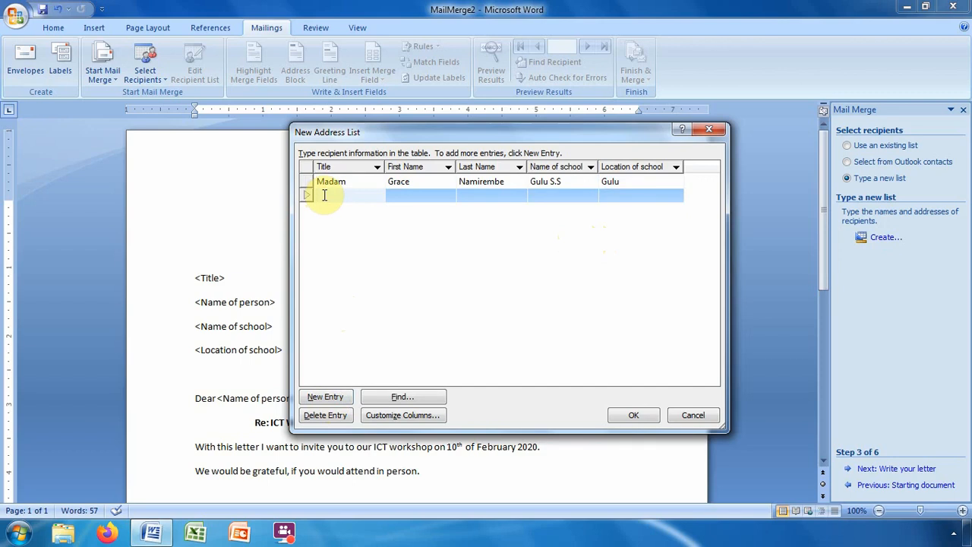
Enter recipient two: Mr., his first and last name, Kabale Voc., Kabale; then add a new entry.
type("Mr")
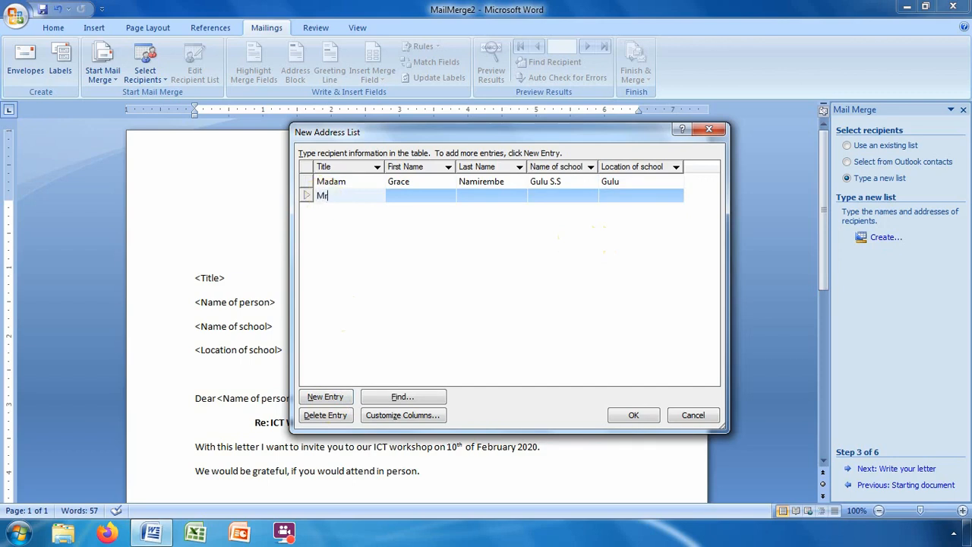
type(".")
left_click(423, 197)
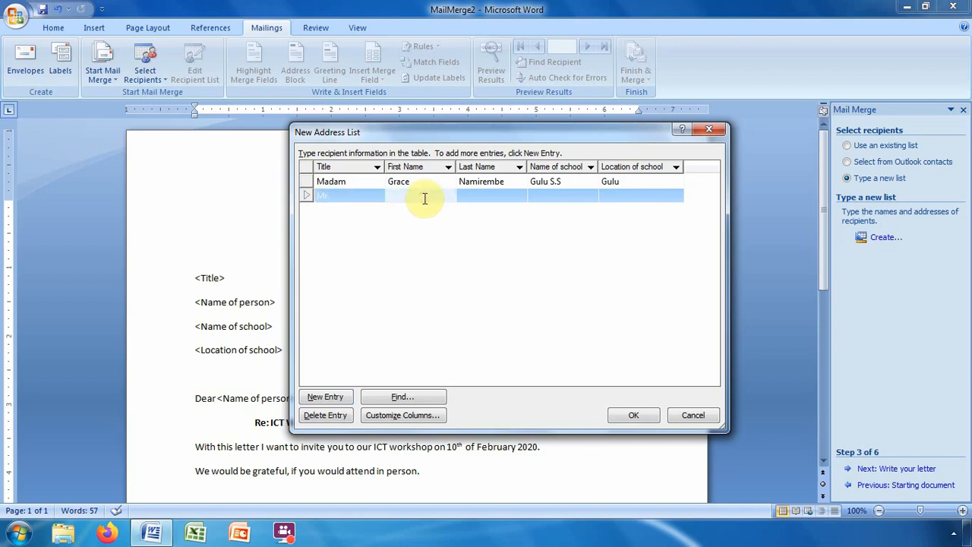
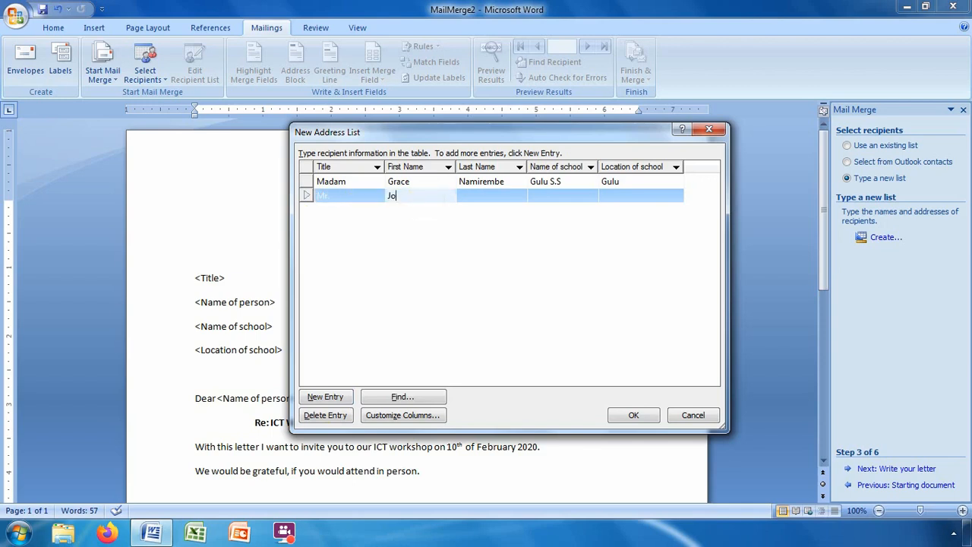
left_click(507, 195)
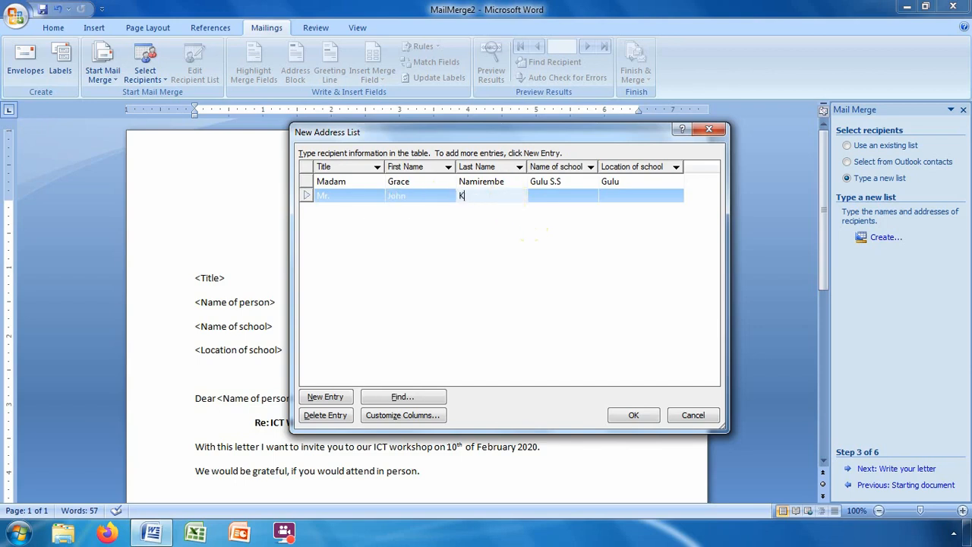
left_click(562, 195)
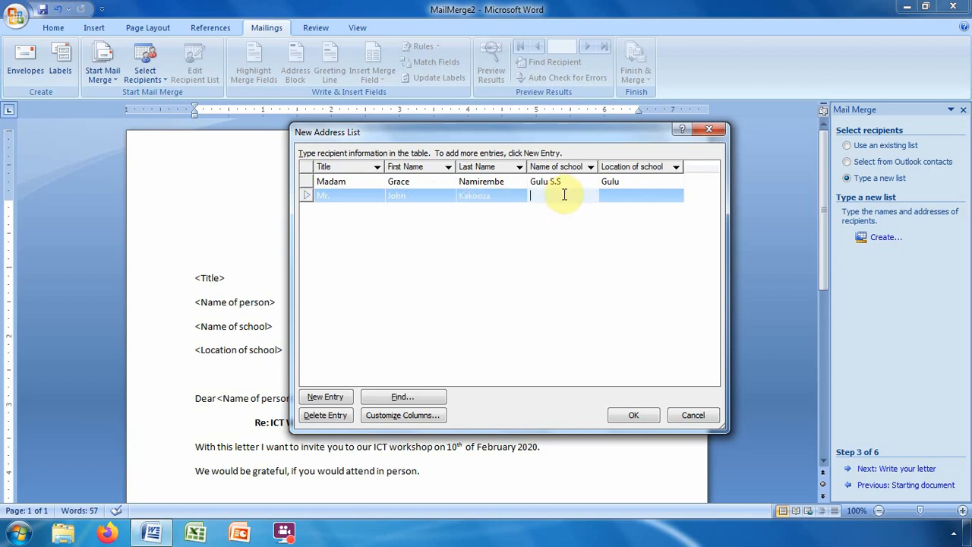
type("Kaba")
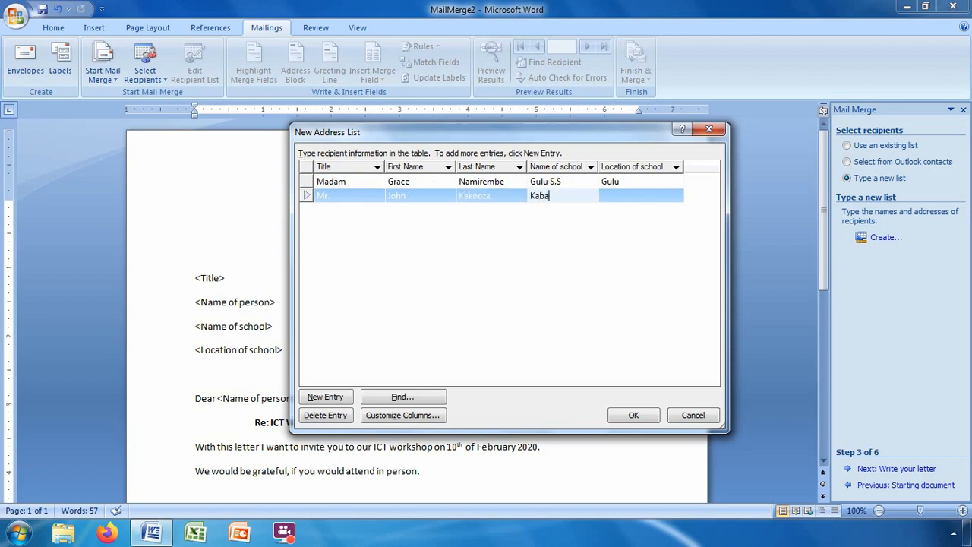
type("le Voc.")
left_click(630, 196)
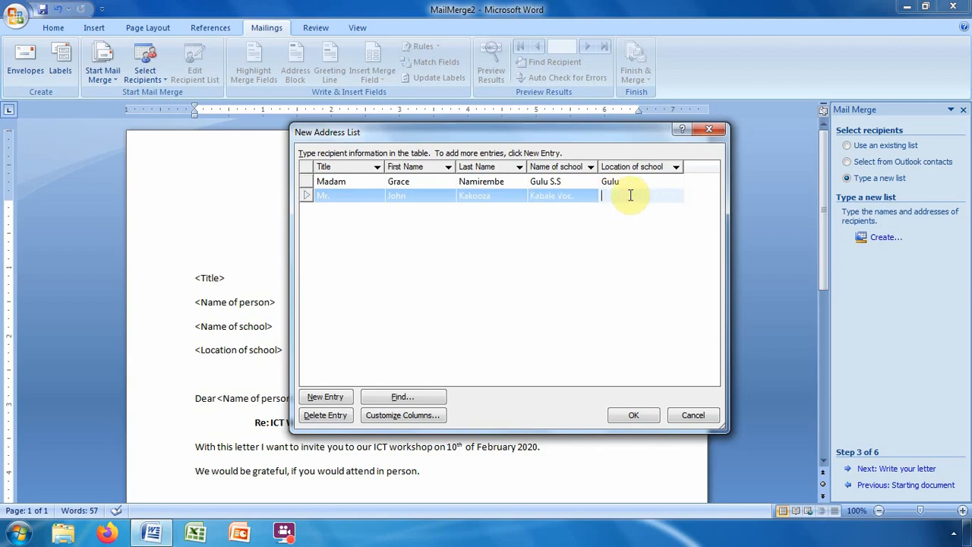
type("K")
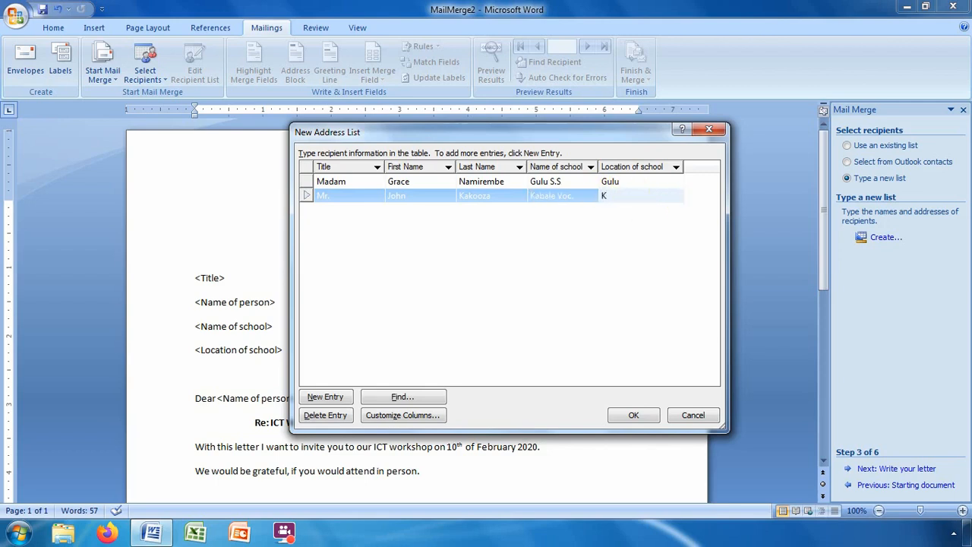
type("abale")
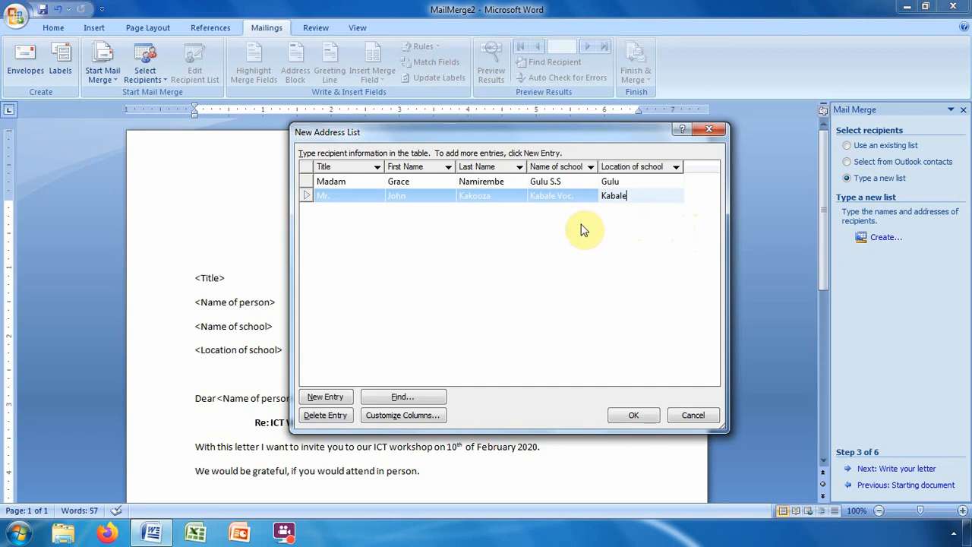
left_click(336, 399)
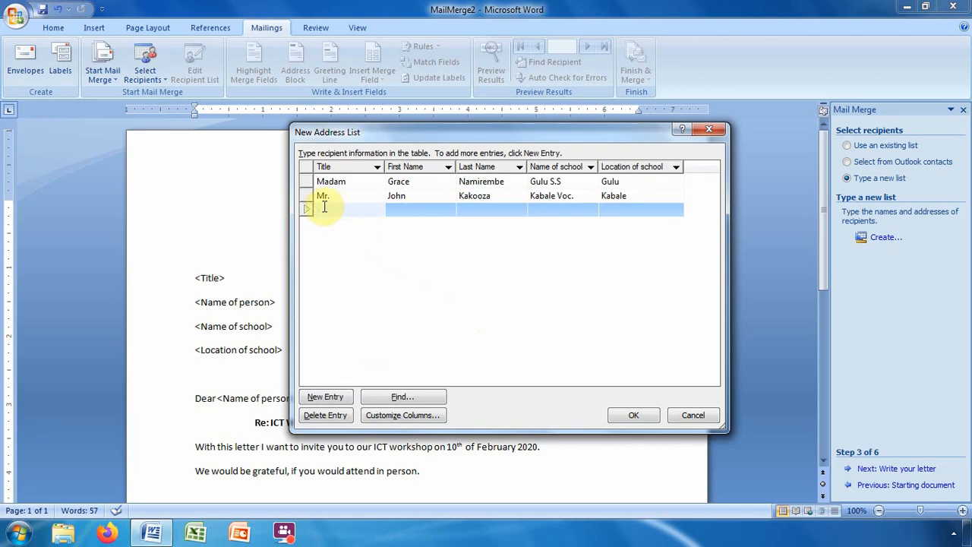
Fill the third row with Rev., the recipient's first and last name, St. Steven's and Jinja.
type("Rev.")
left_click(414, 215)
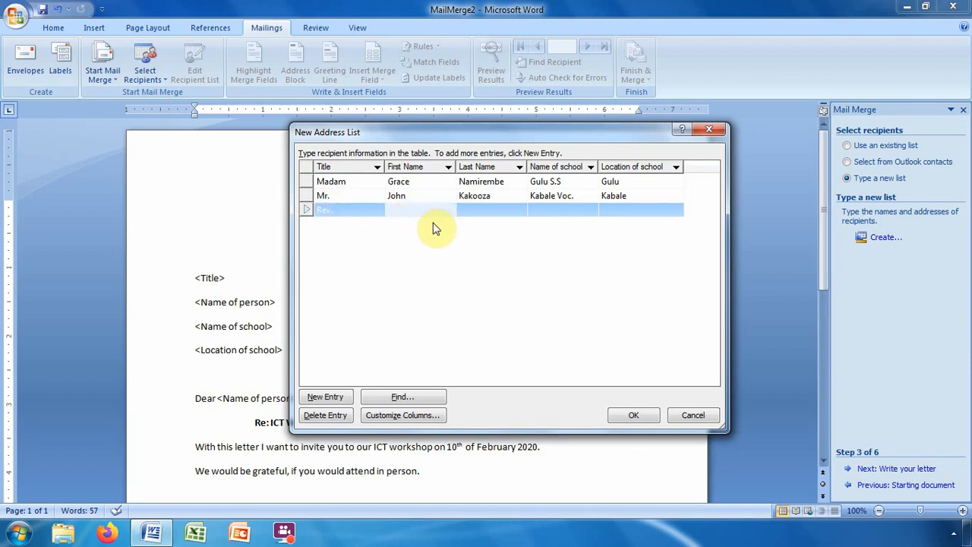
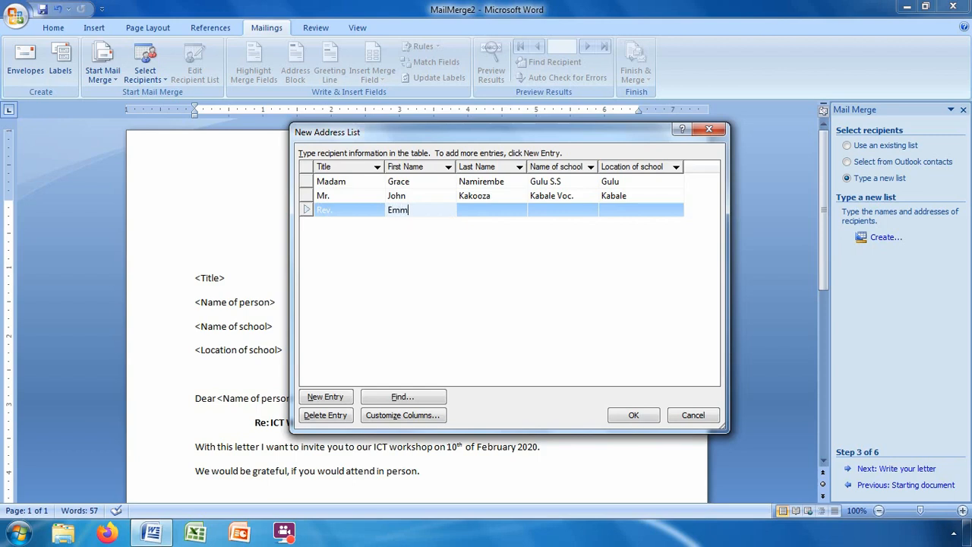
left_click(497, 212)
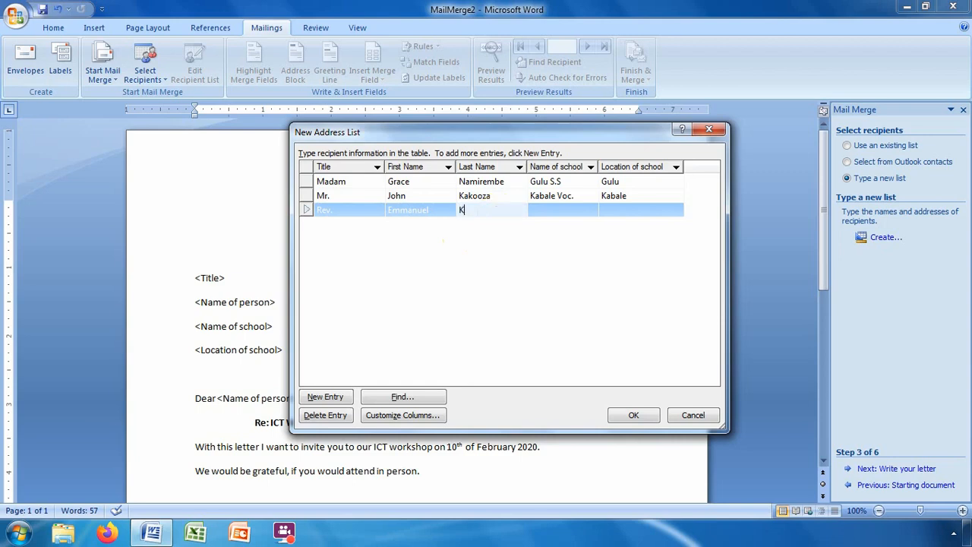
left_click(552, 211)
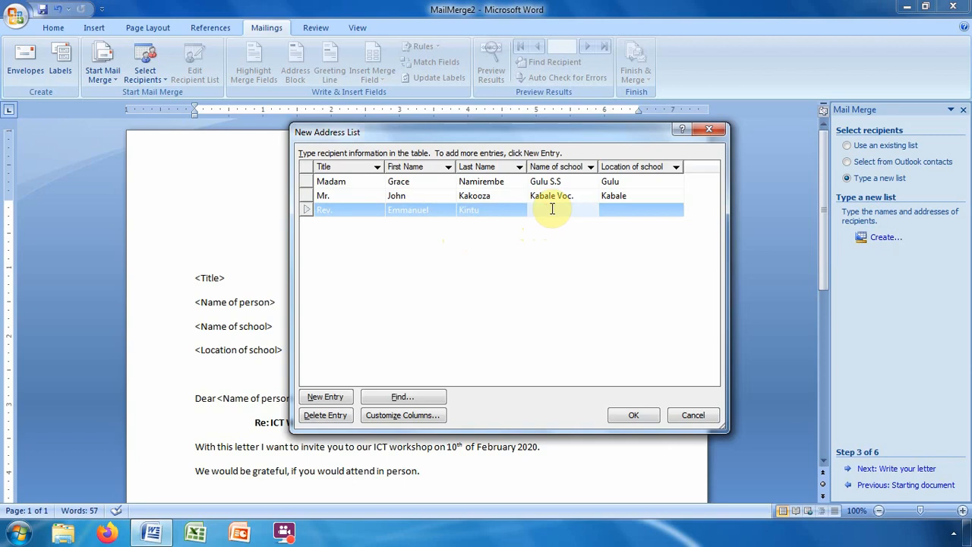
type("S")
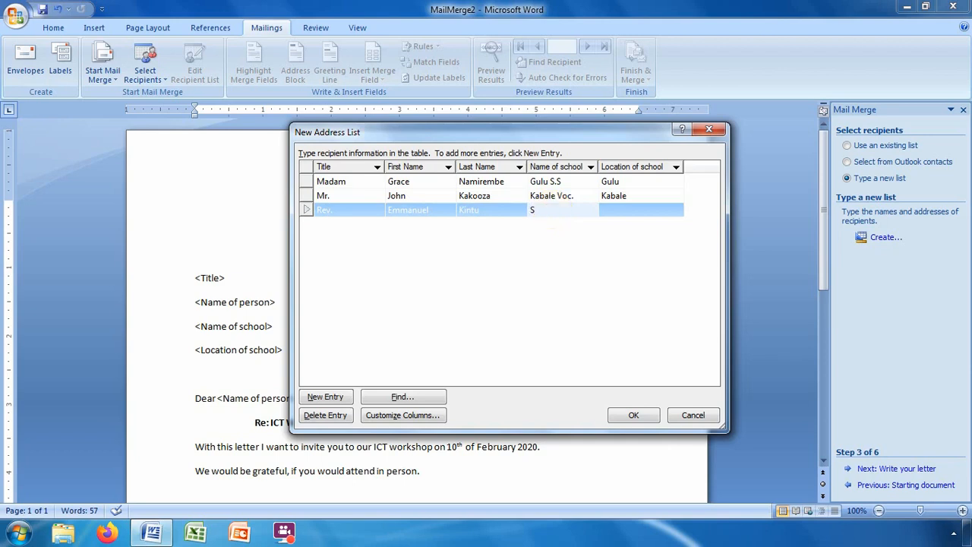
type("t. Stevens")
key("BackSpace")
type("'s")
left_click(621, 210)
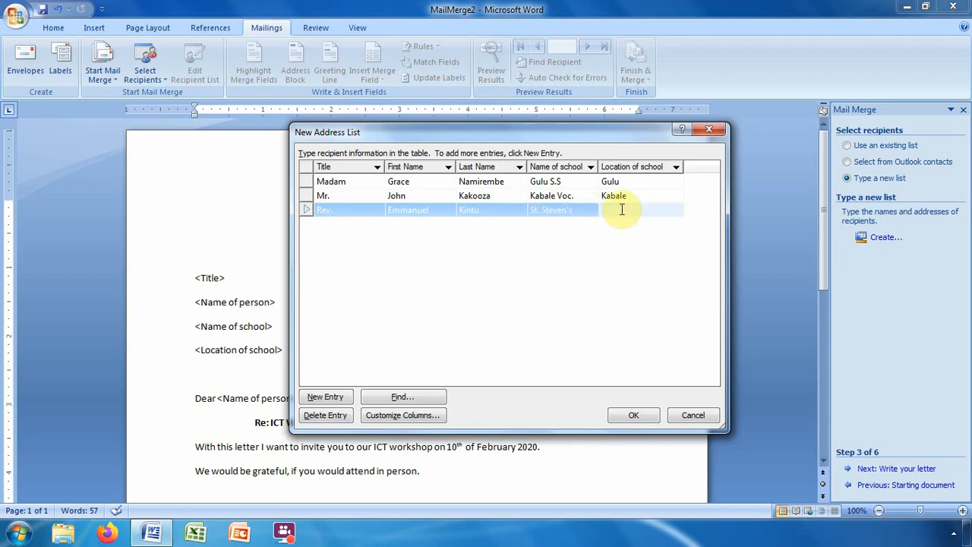
type("Jinja")
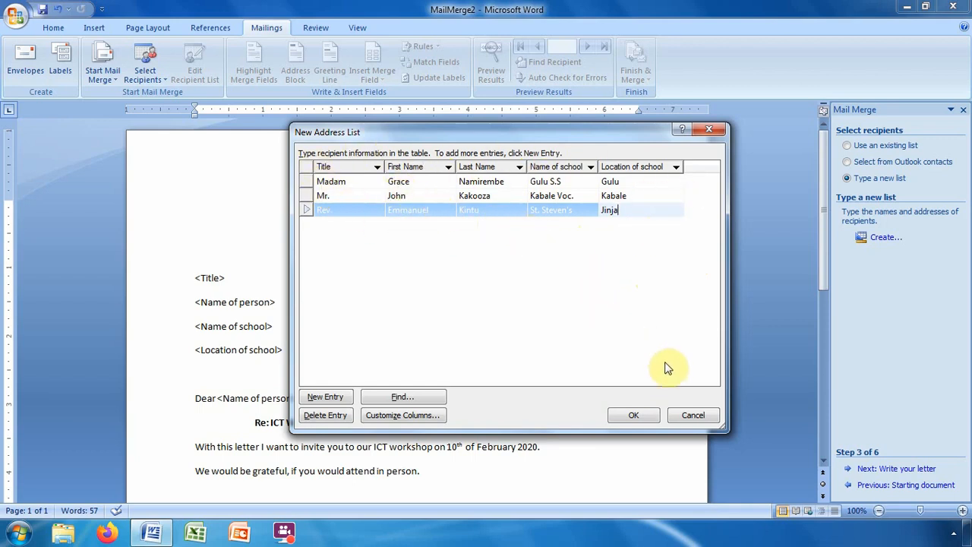
Finish the address list and save it as List.
left_click(634, 416)
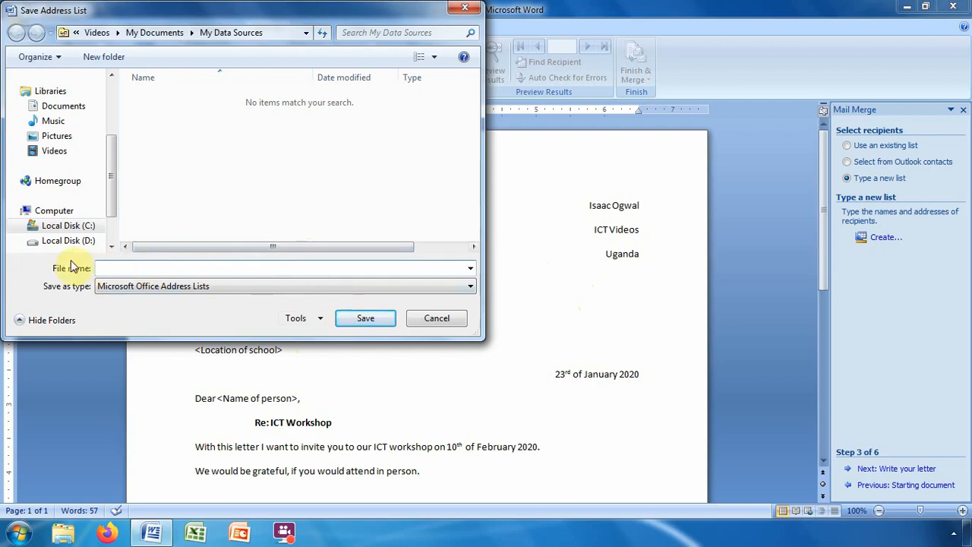
left_click(105, 272)
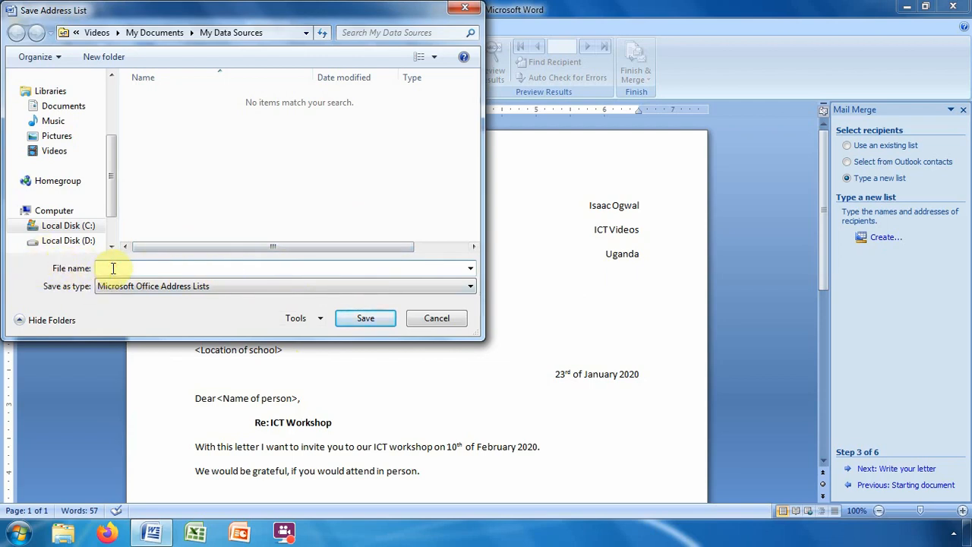
type("List")
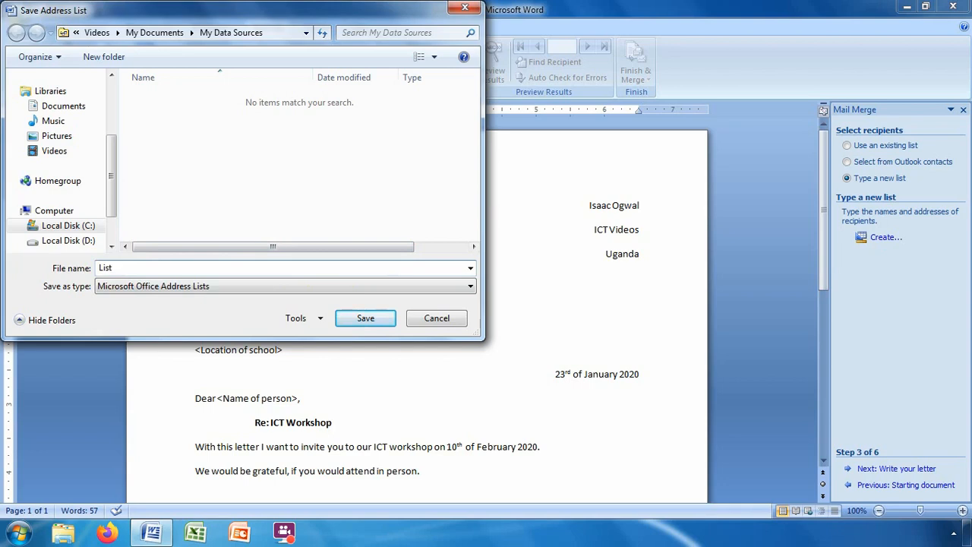
left_click(371, 319)
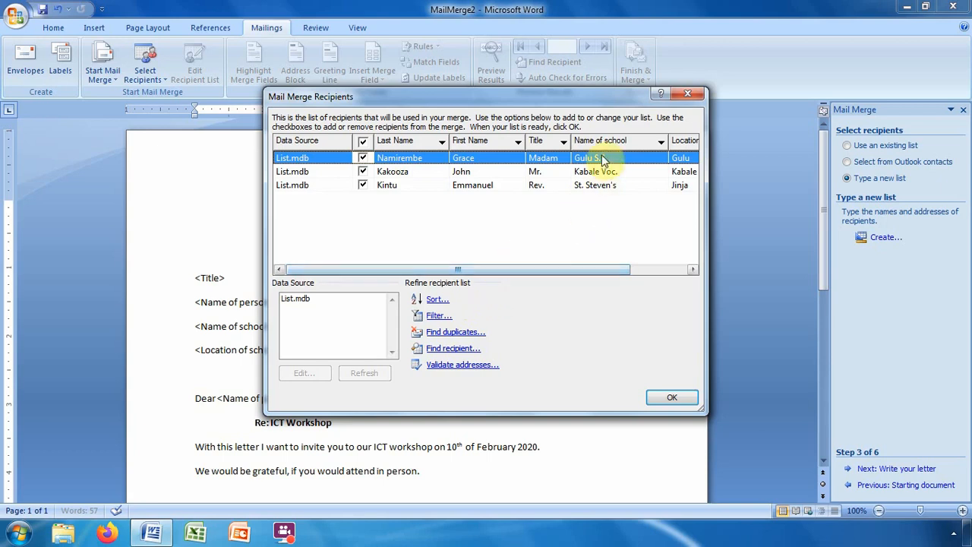
Review the List.mdb recipient checkboxes and confirm all three recipients for the merge.
left_click(363, 158)
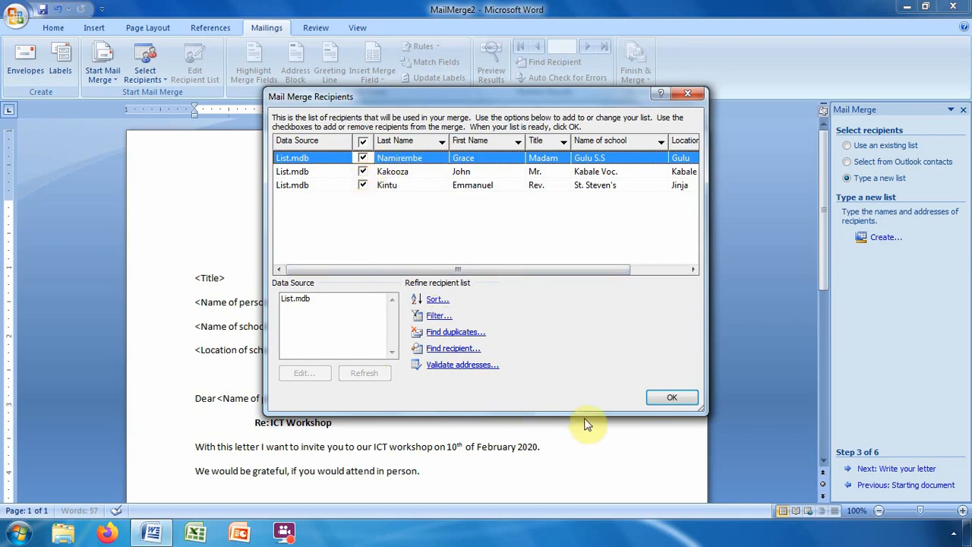
left_click(670, 399)
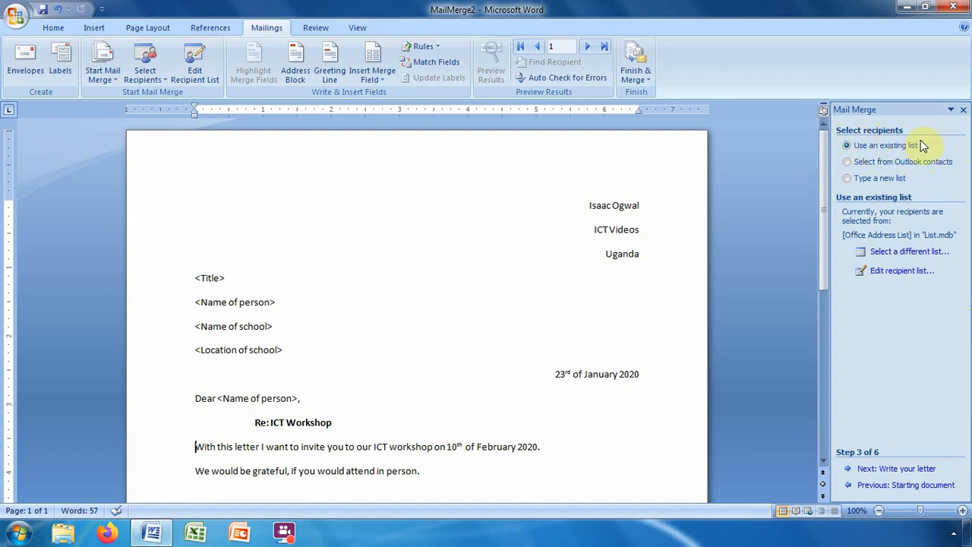
left_click(916, 278)
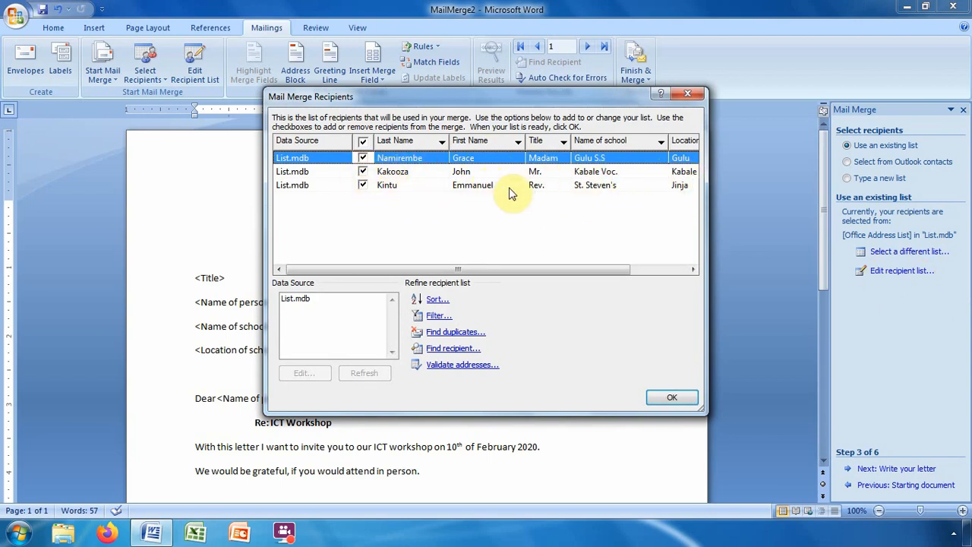
left_click(666, 397)
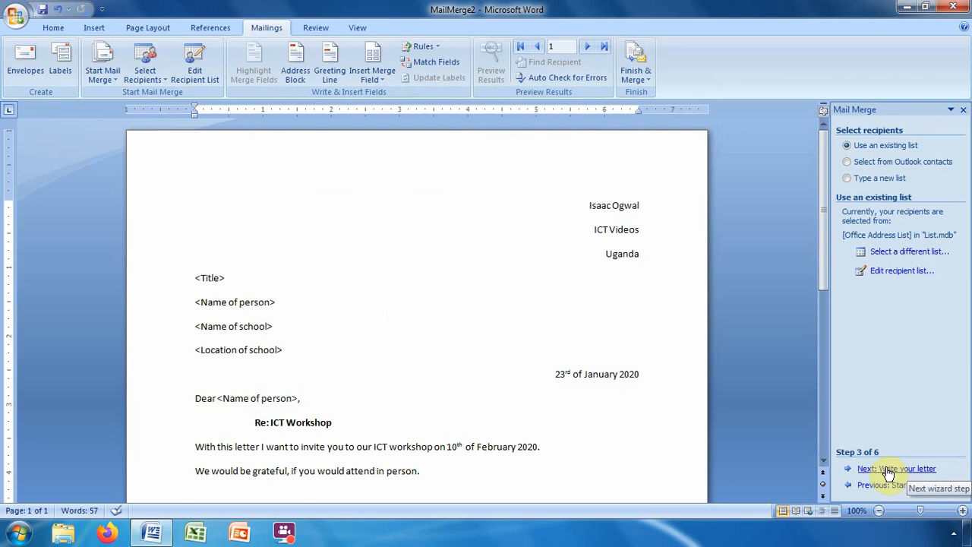
left_click(889, 470)
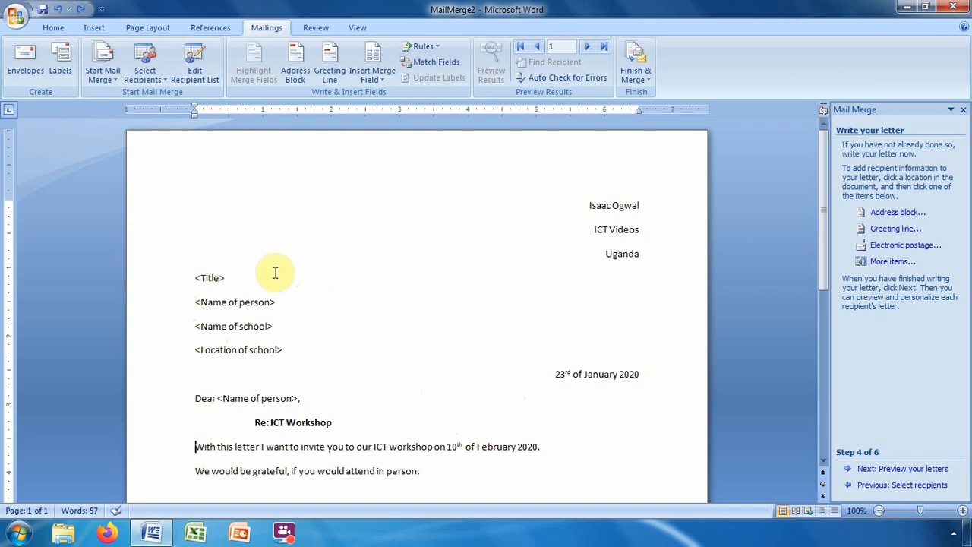
left_click(194, 278)
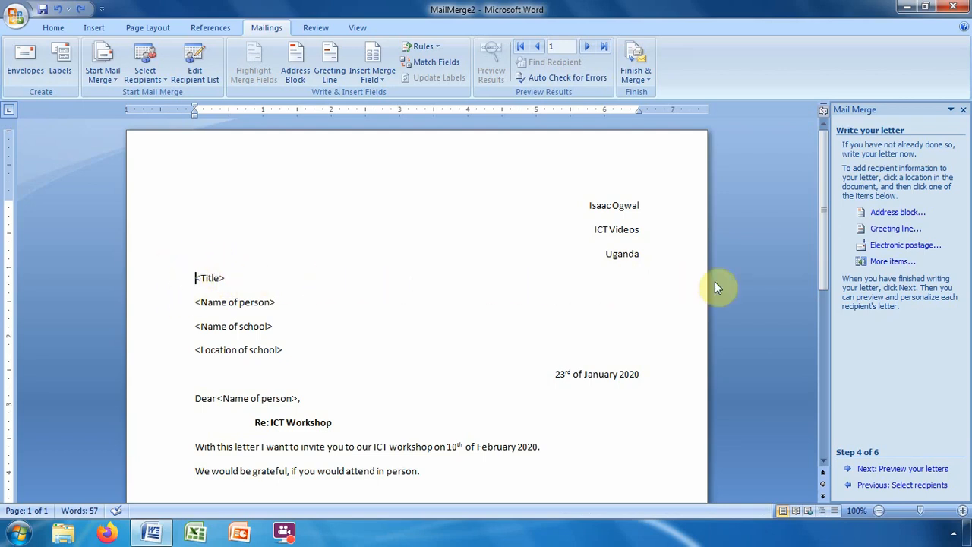
Insert the «Title» merge field before the <Title> placeholder on the first address line.
left_click(888, 264)
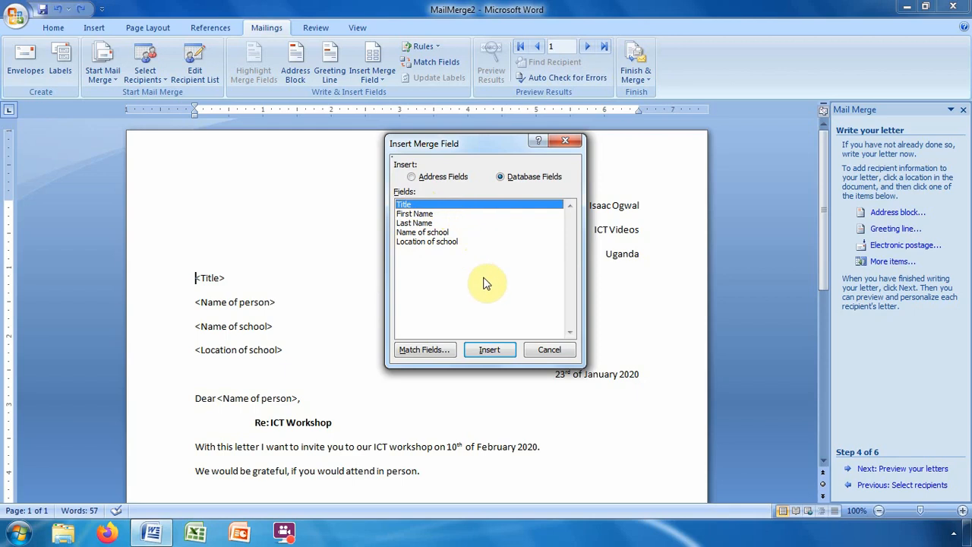
left_click(490, 351)
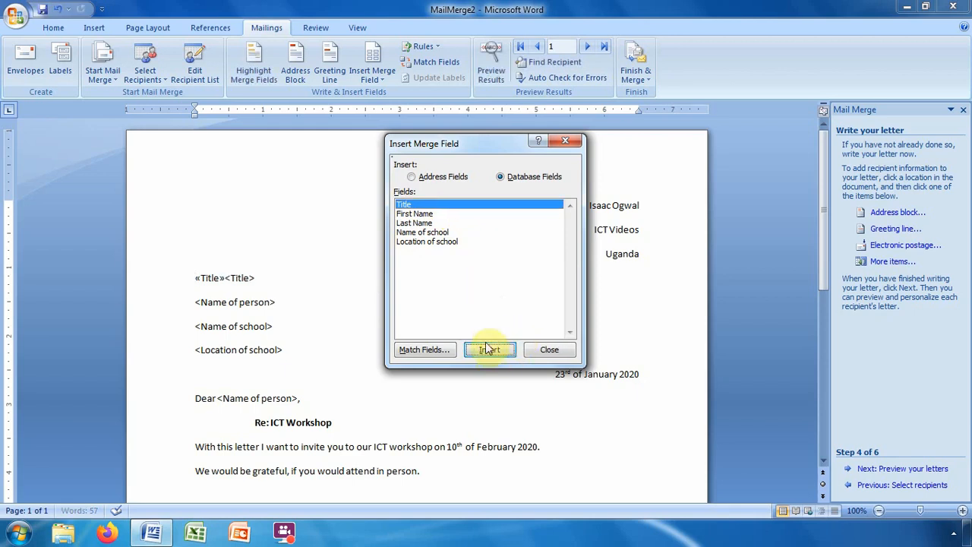
left_click(550, 350)
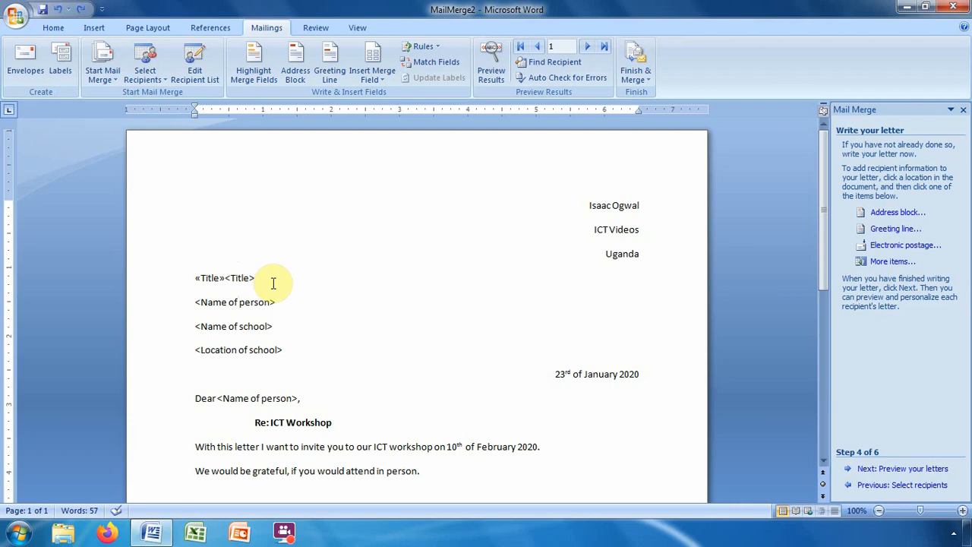
Delete the <Title> placeholder and put the cursor before <Name of person>.
key("BackSpace")
key("BackSpace")
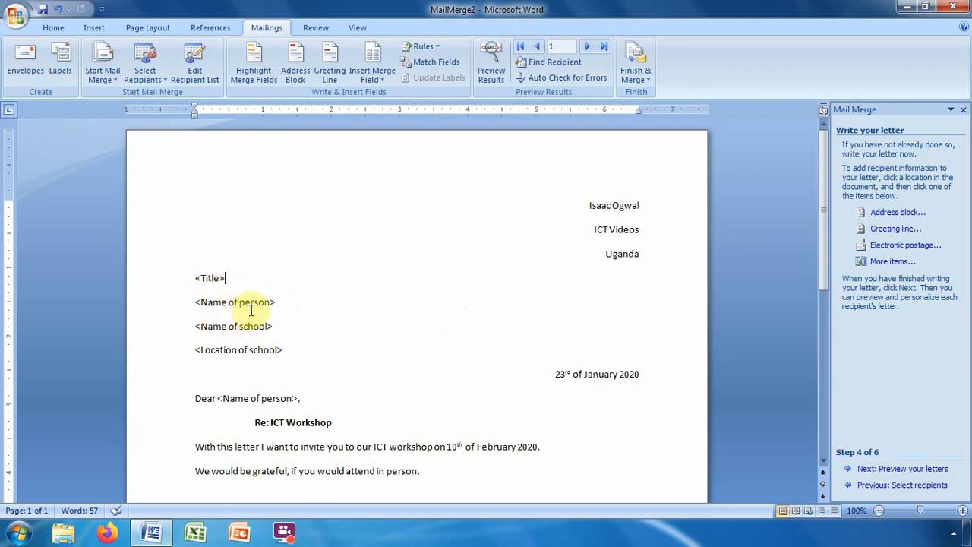
left_click(196, 303)
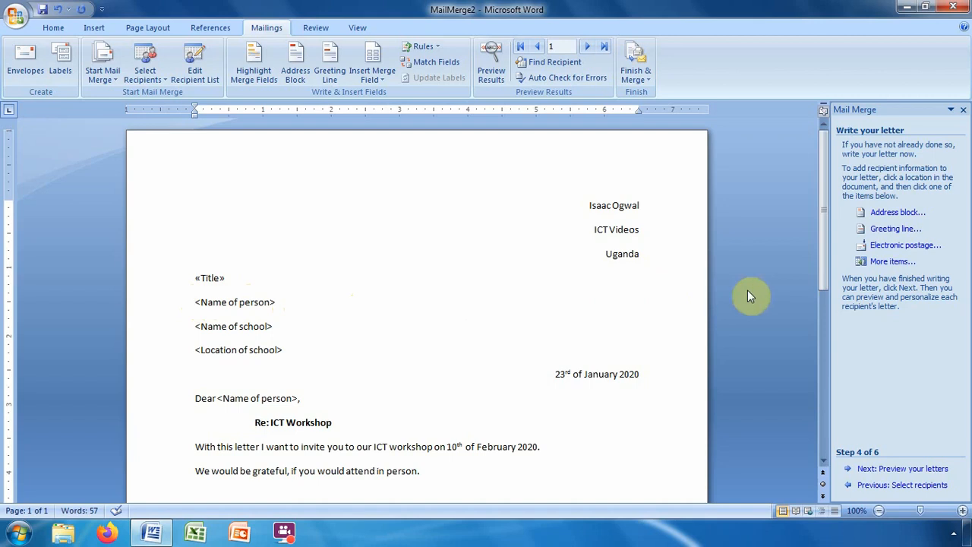
Insert the «First_Name» and «Last_Name» merge fields before <Name of person>.
left_click(891, 264)
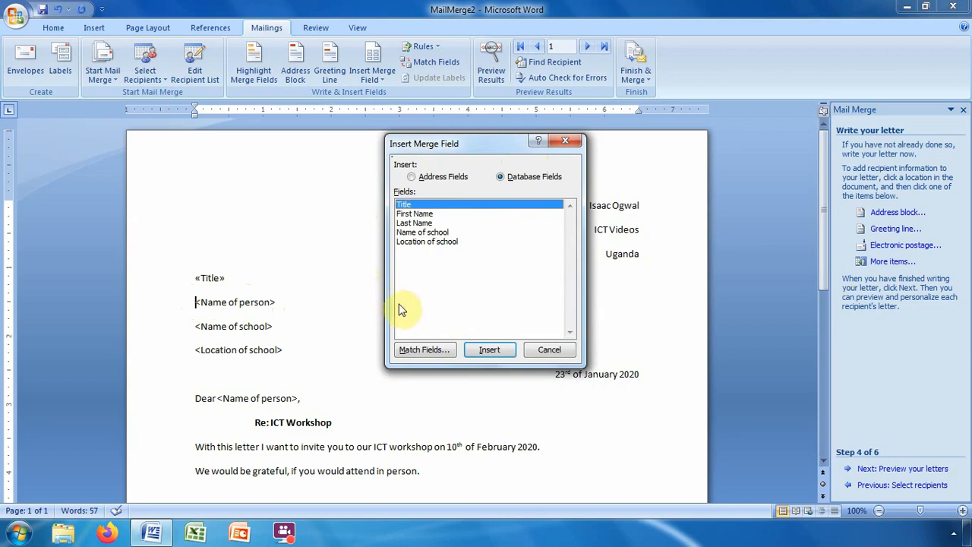
left_click(418, 214)
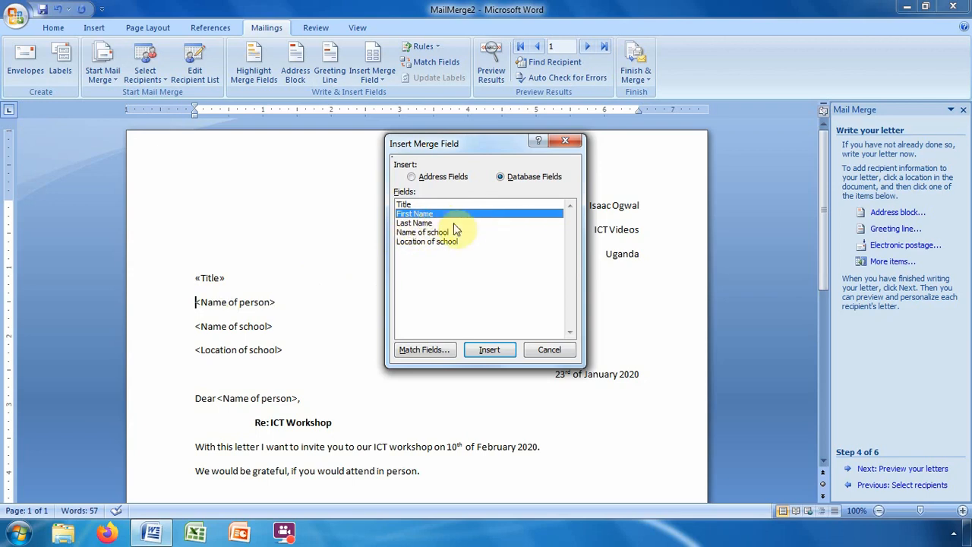
left_click(490, 350)
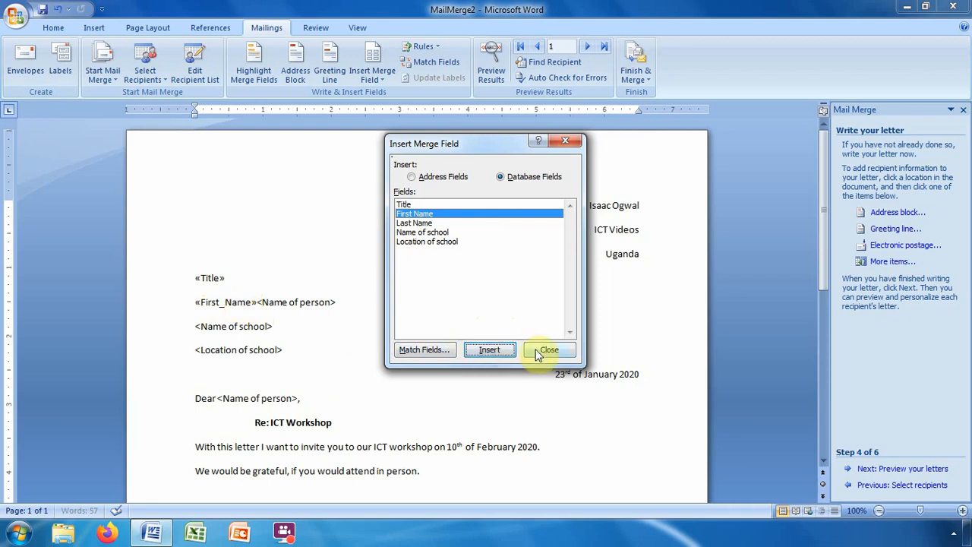
left_click(414, 223)
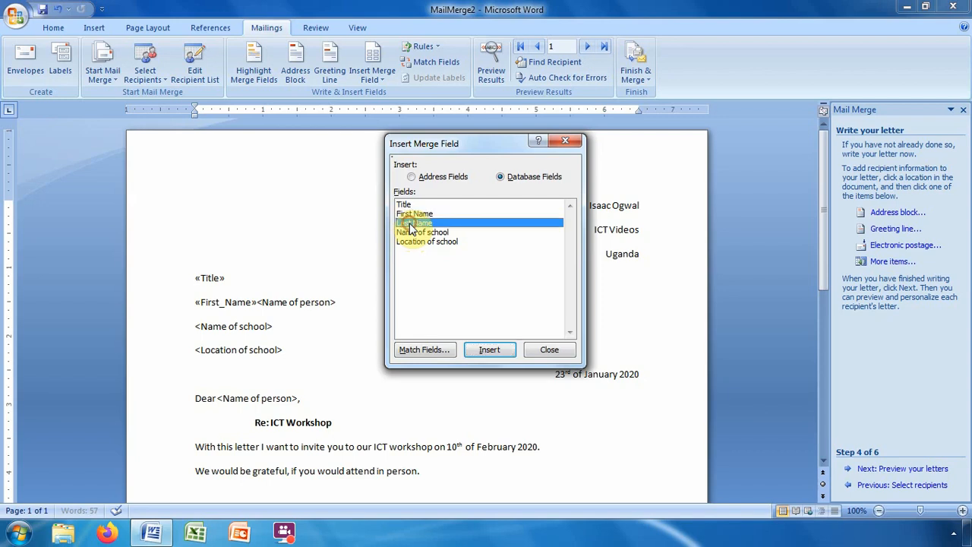
left_click(491, 353)
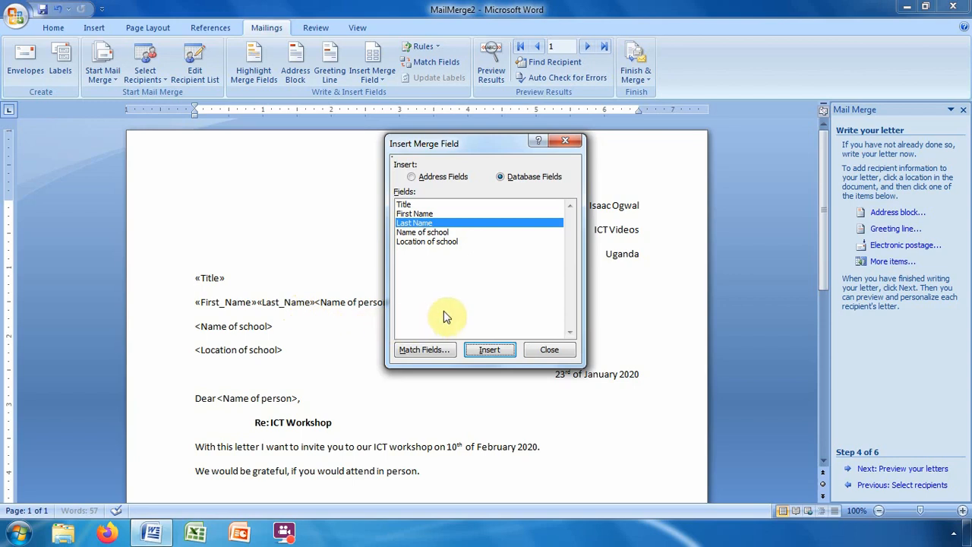
left_click(550, 350)
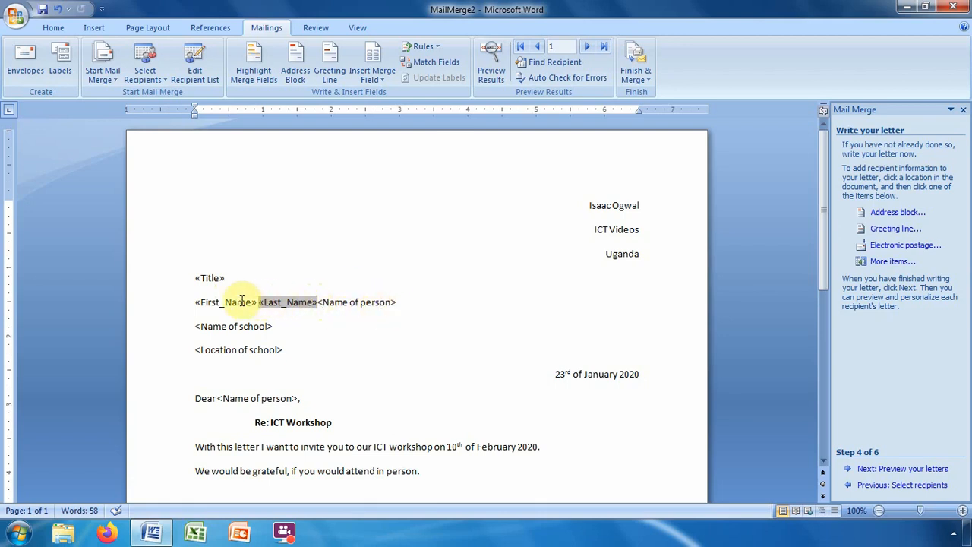
Delete the <Name of person> placeholder after the name fields.
left_click(396, 303)
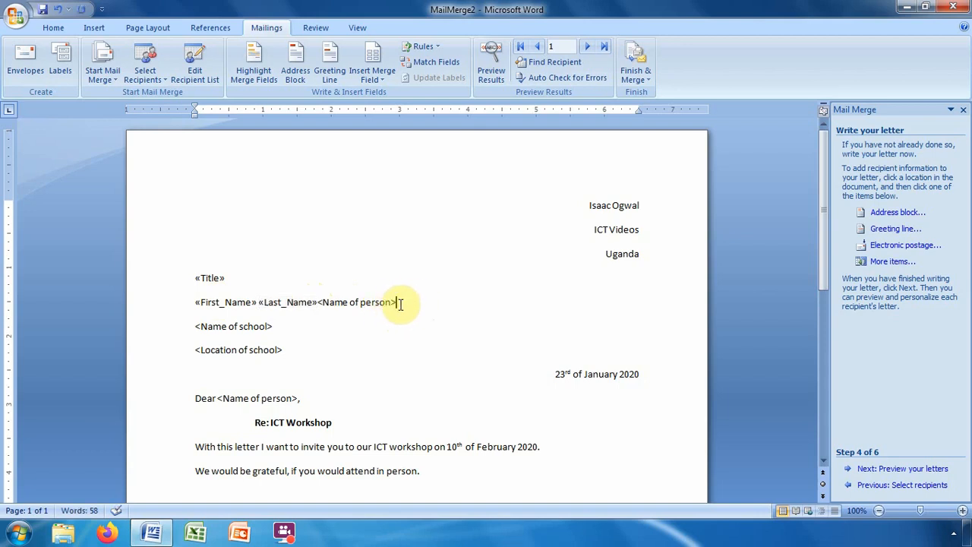
key("BackSpace")
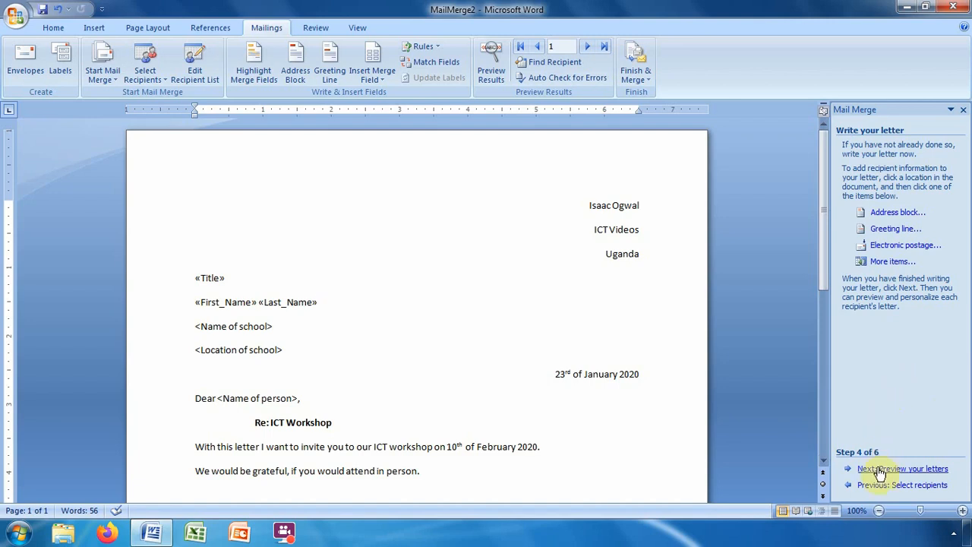
Preview the merged letters through the third recipient, then go back to Step 4 of 6.
left_click(933, 469)
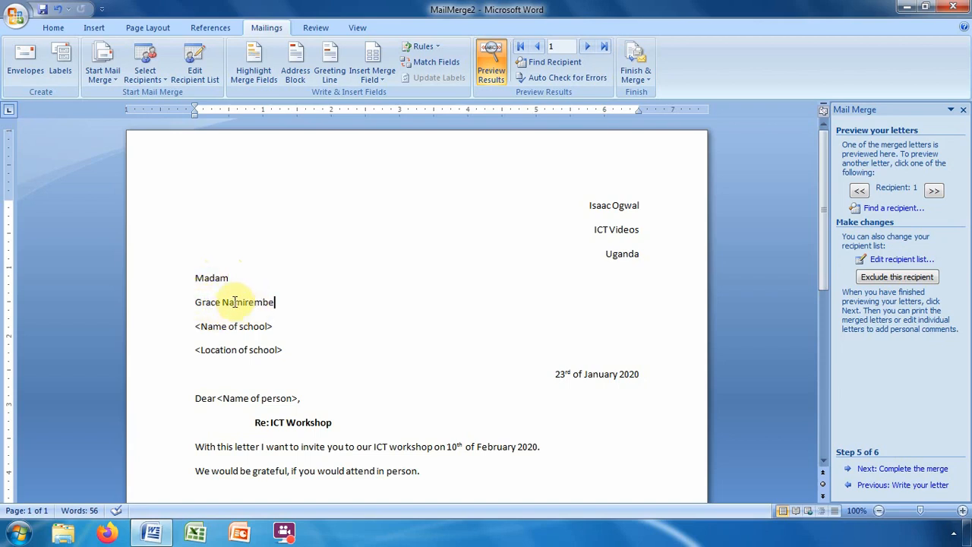
left_click(281, 305)
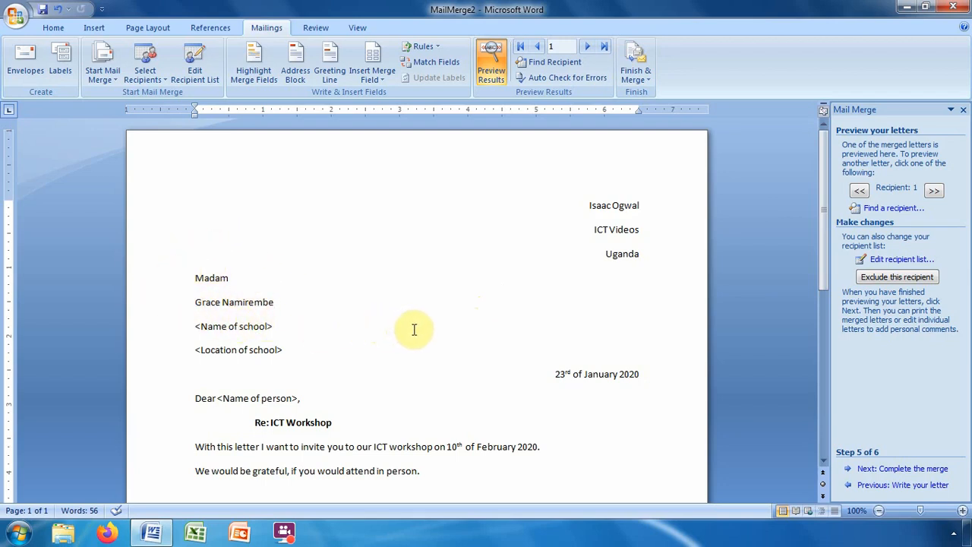
left_click(933, 192)
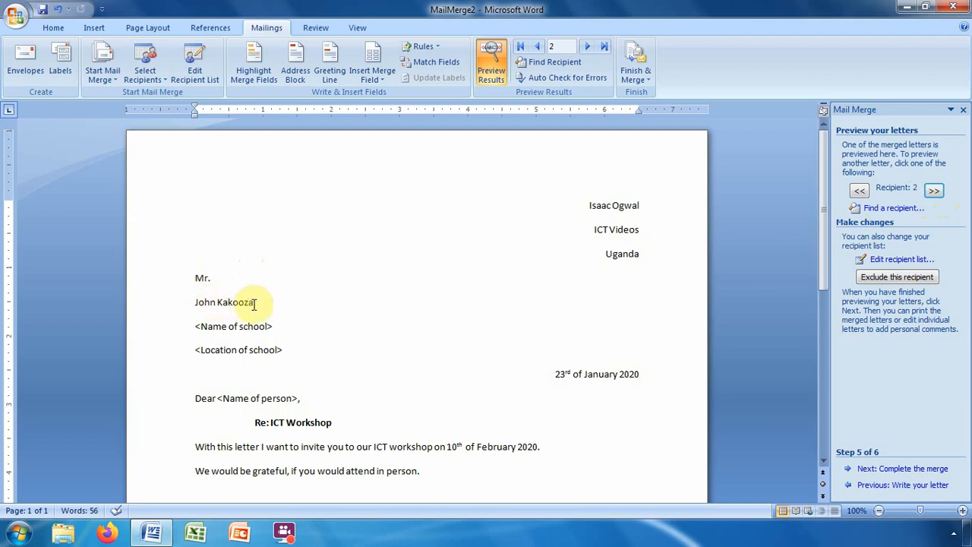
left_click(934, 191)
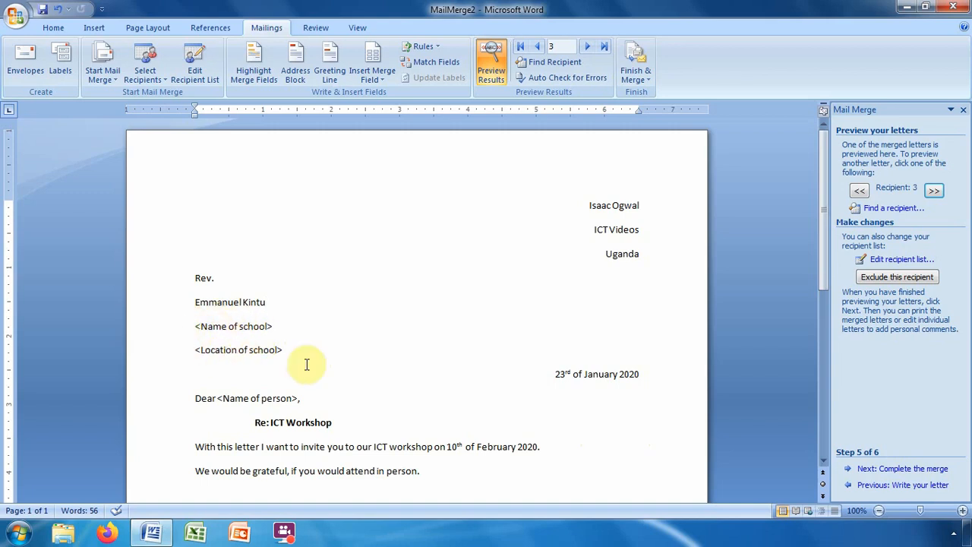
left_click(894, 488)
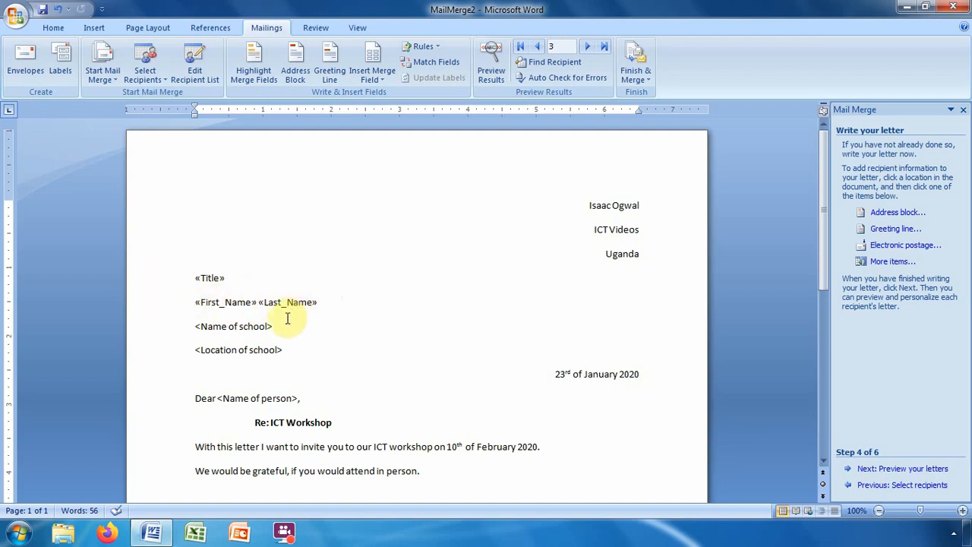
Put the cursor before <Name of school> and bring up the Insert Merge Field list.
left_click(194, 326)
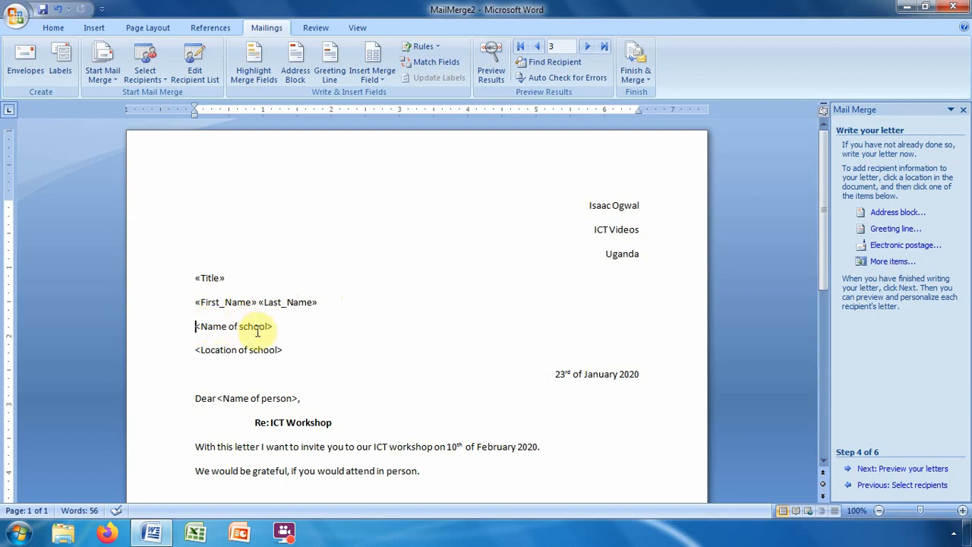
left_click(889, 262)
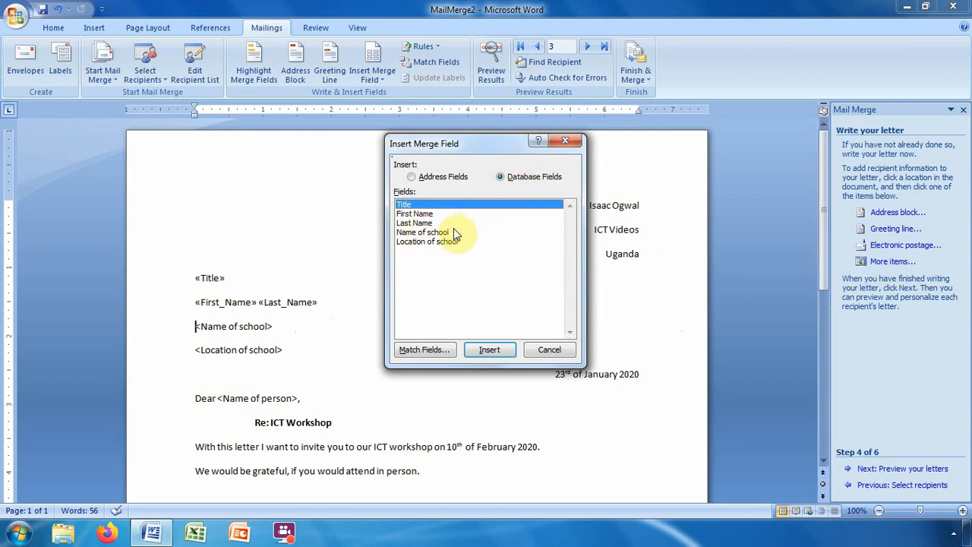
Insert the «Name_of_school» field and delete the old <Name of school> placeholder.
left_click(415, 234)
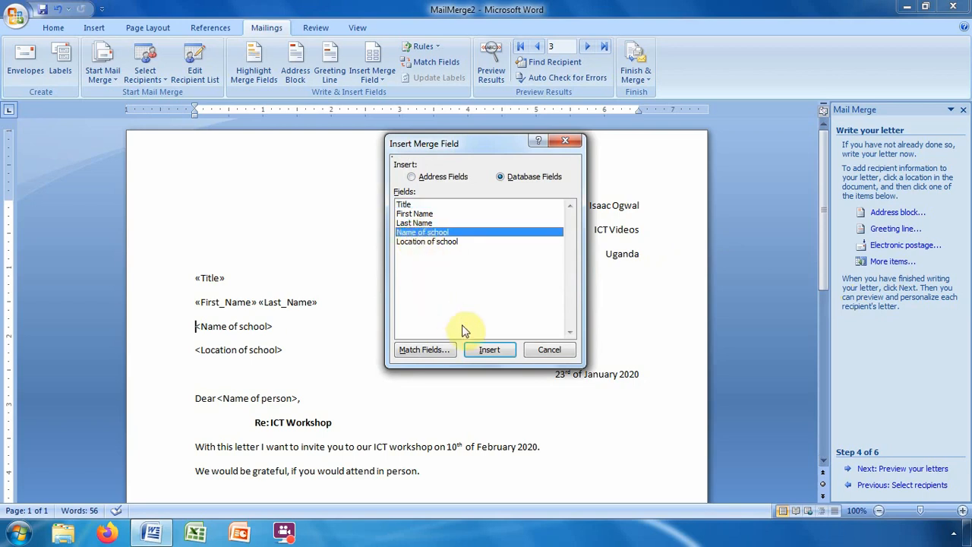
left_click(485, 350)
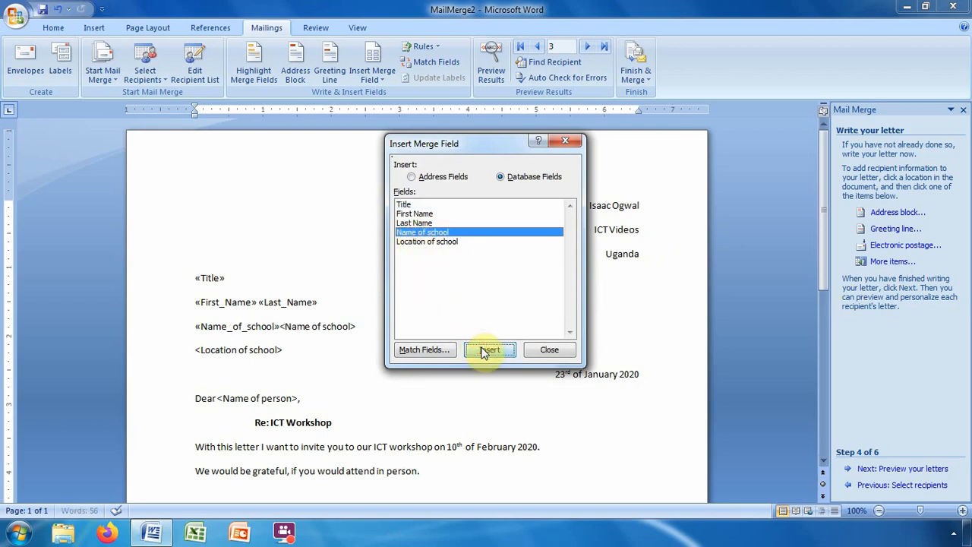
left_click(548, 351)
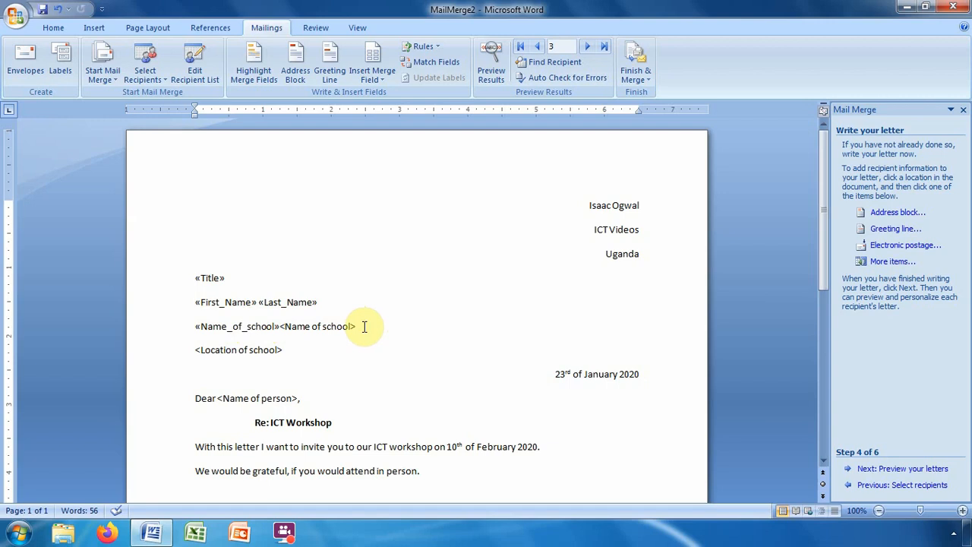
key("BackSpace")
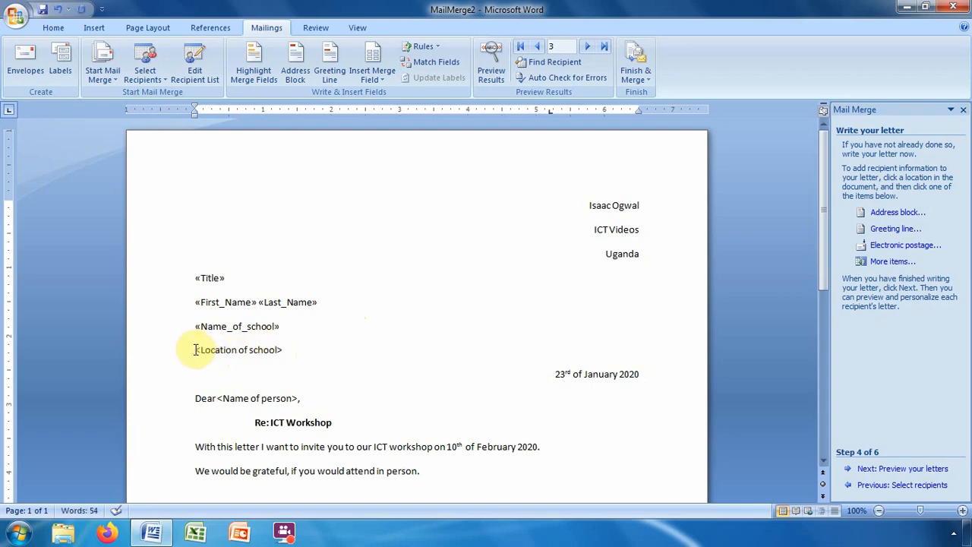
Insert the «Location_of_school» field before the <Location of school> placeholder and delete the placeholder.
left_click(196, 350)
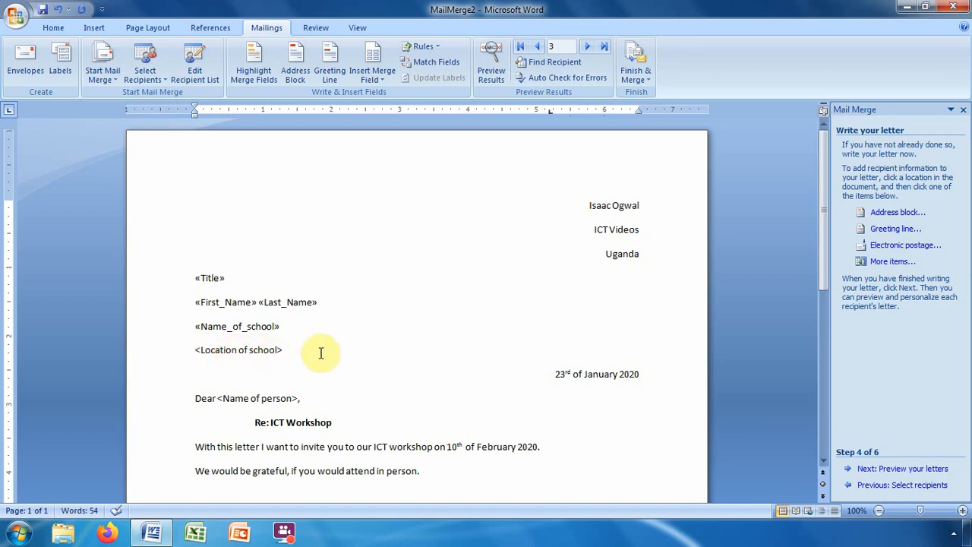
left_click(884, 262)
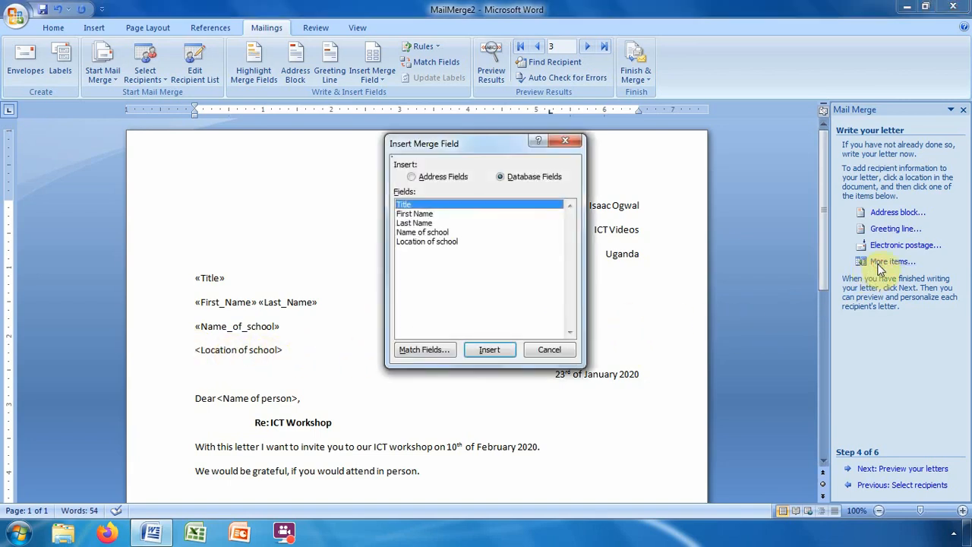
left_click(423, 243)
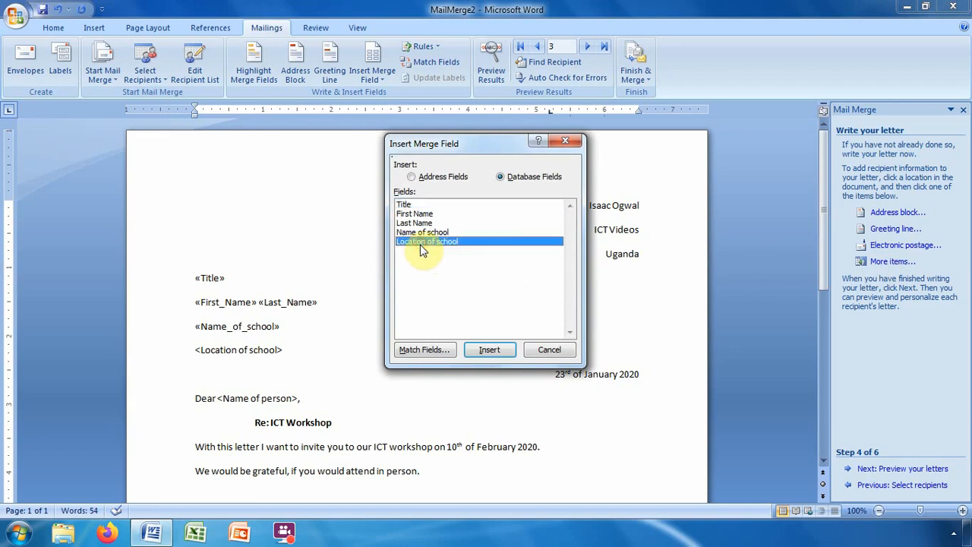
left_click(488, 350)
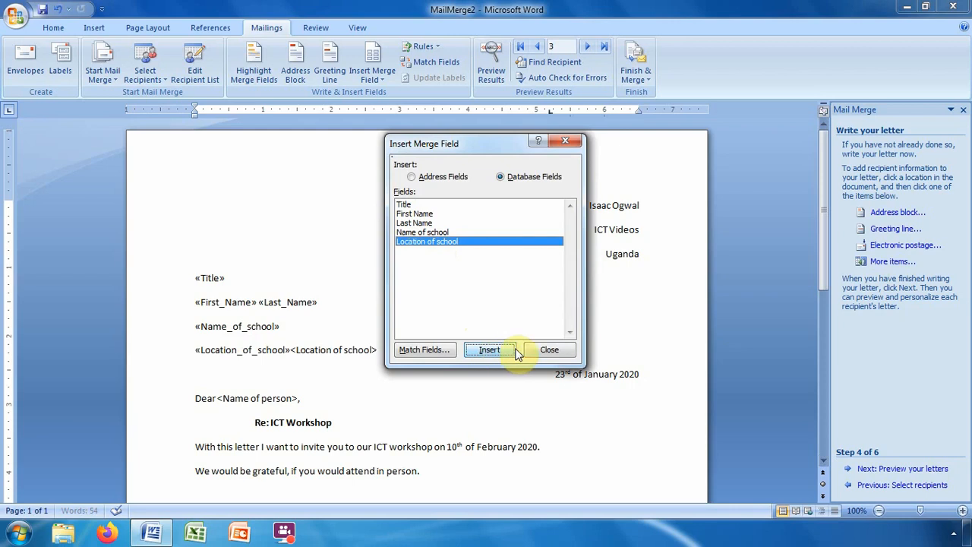
left_click(549, 350)
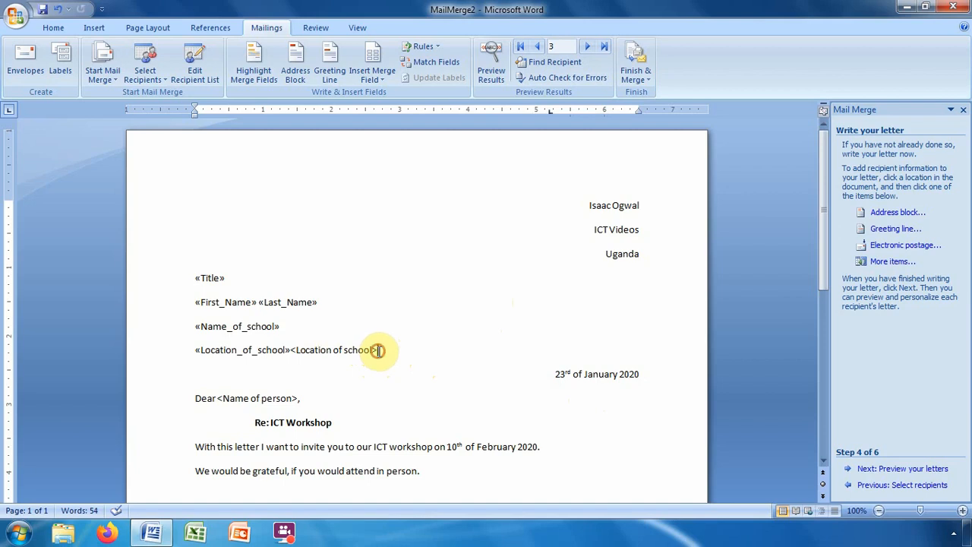
key("BackSpace")
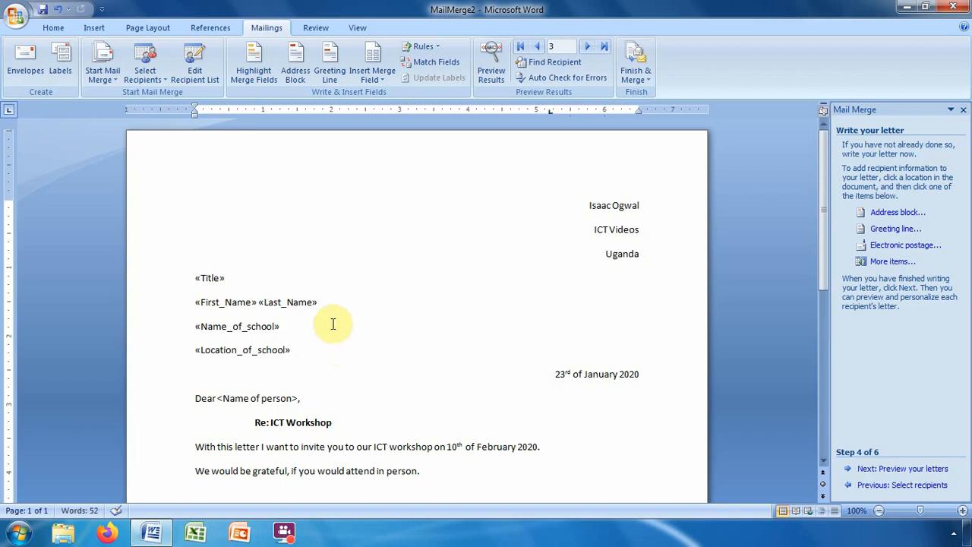
Add a space between 'Dear' and the <Name of person> placeholder in the salutation.
left_click(335, 359)
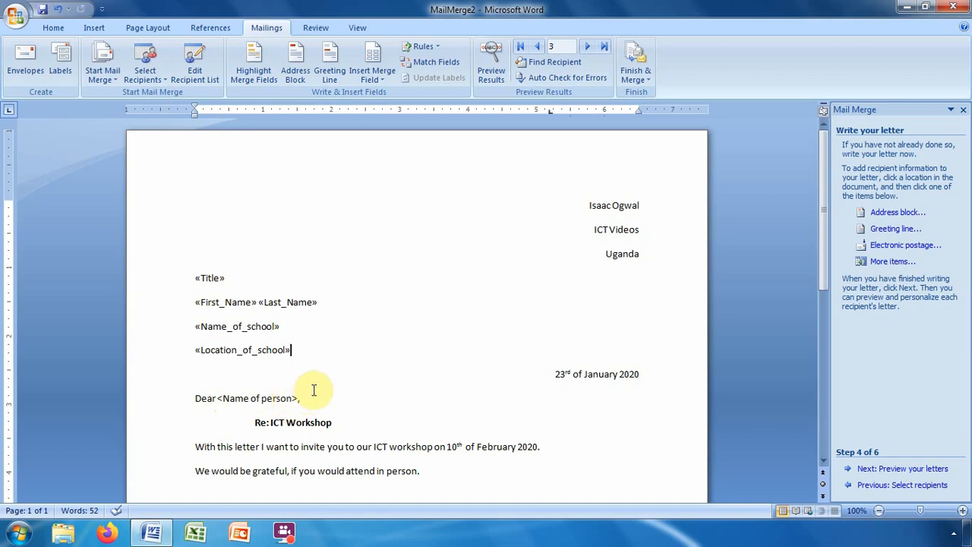
left_click(217, 398)
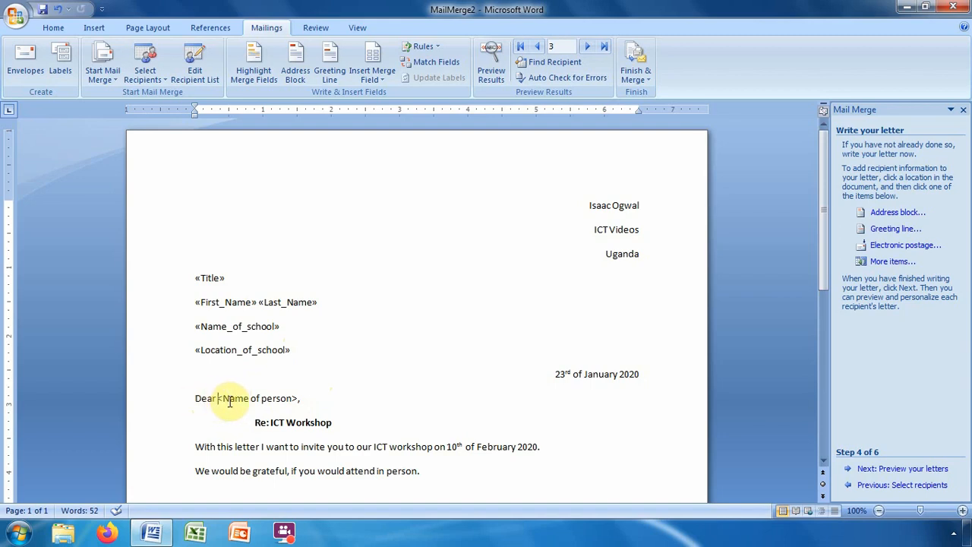
Insert «Title» and «Last_Name» after Dear, removing <Name of person>, with a space between them.
left_click(889, 262)
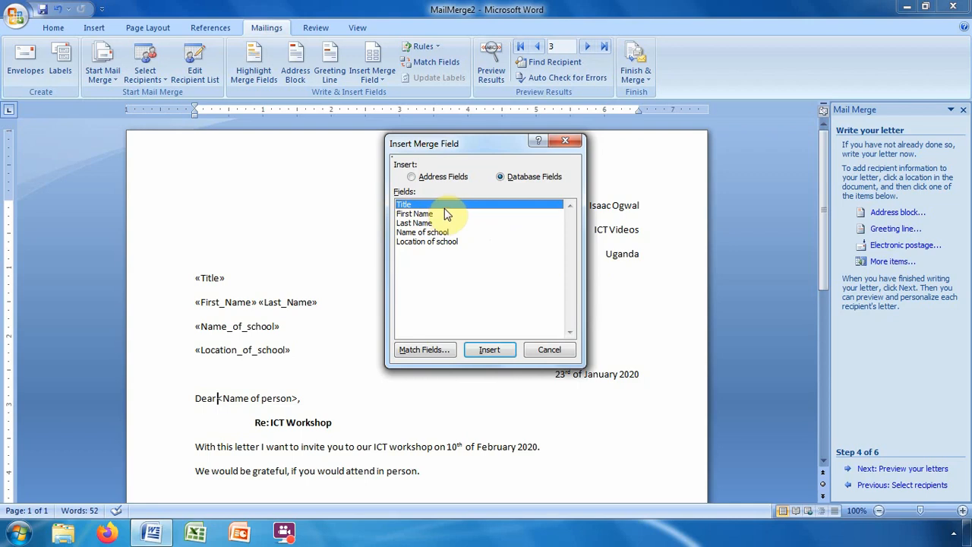
left_click(489, 350)
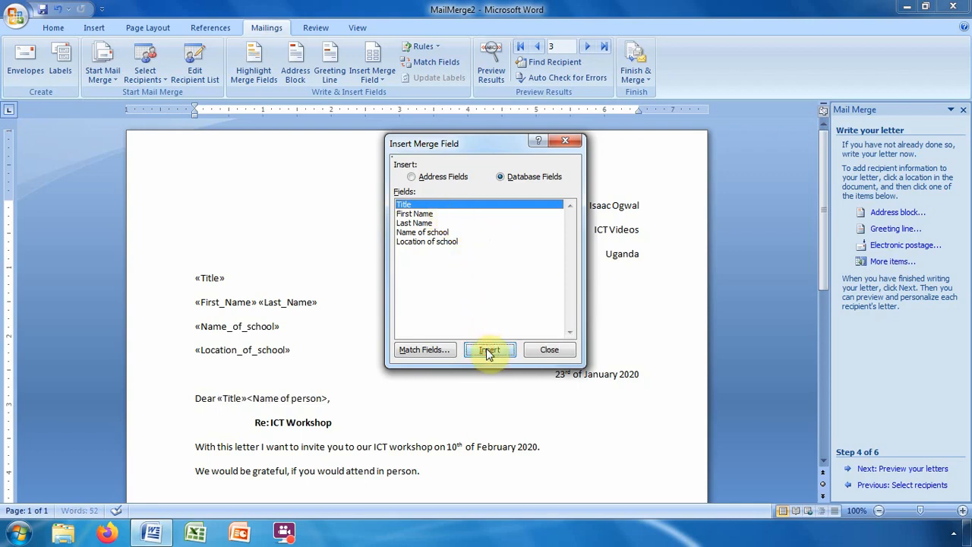
left_click(411, 223)
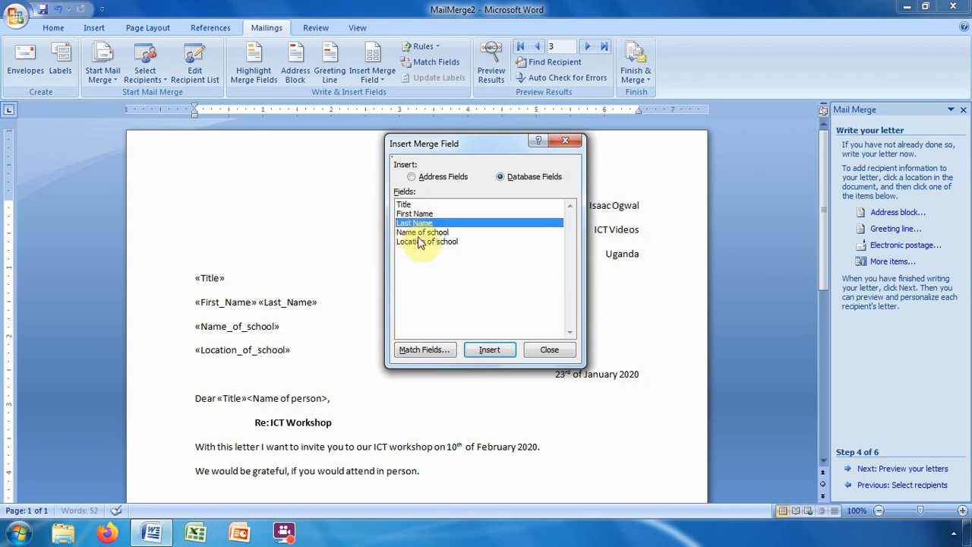
left_click(493, 353)
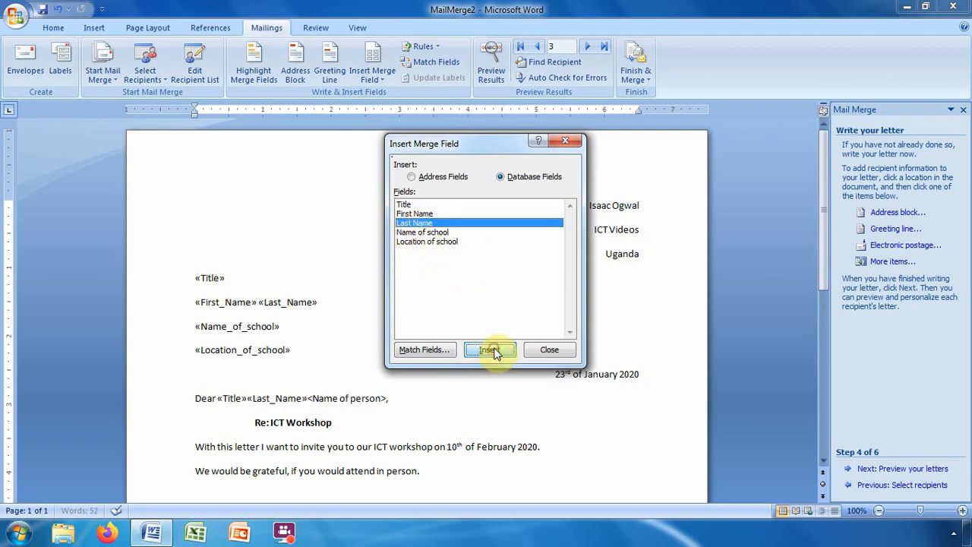
left_click(549, 351)
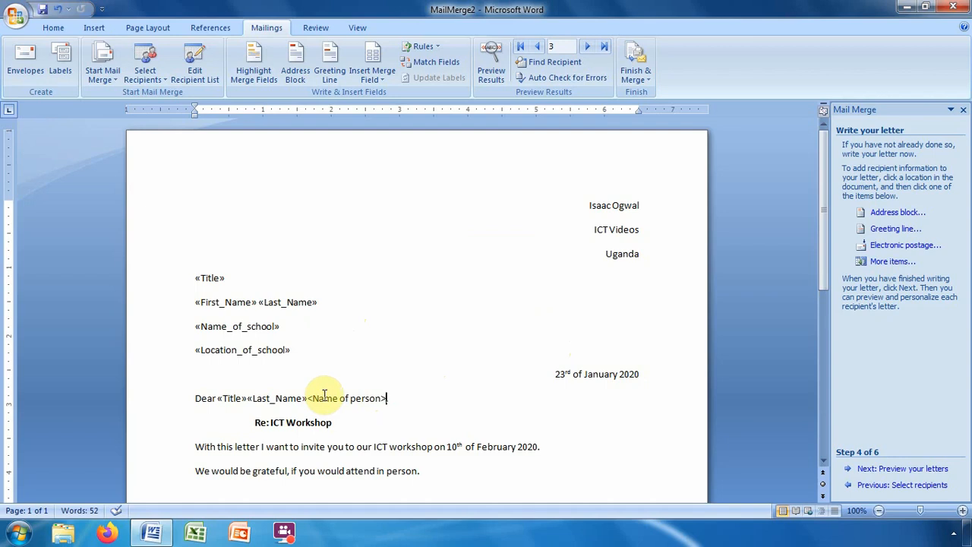
key("BackSpace")
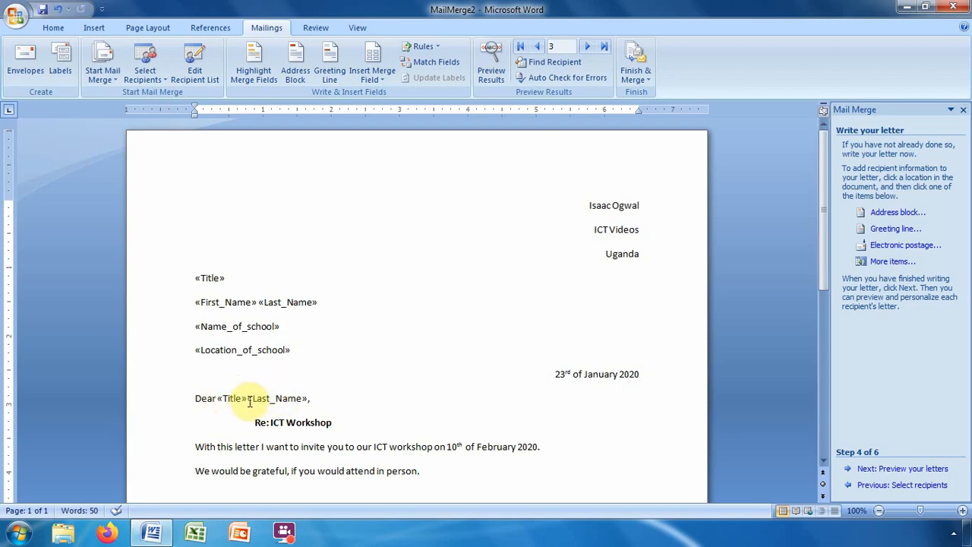
left_click(249, 401)
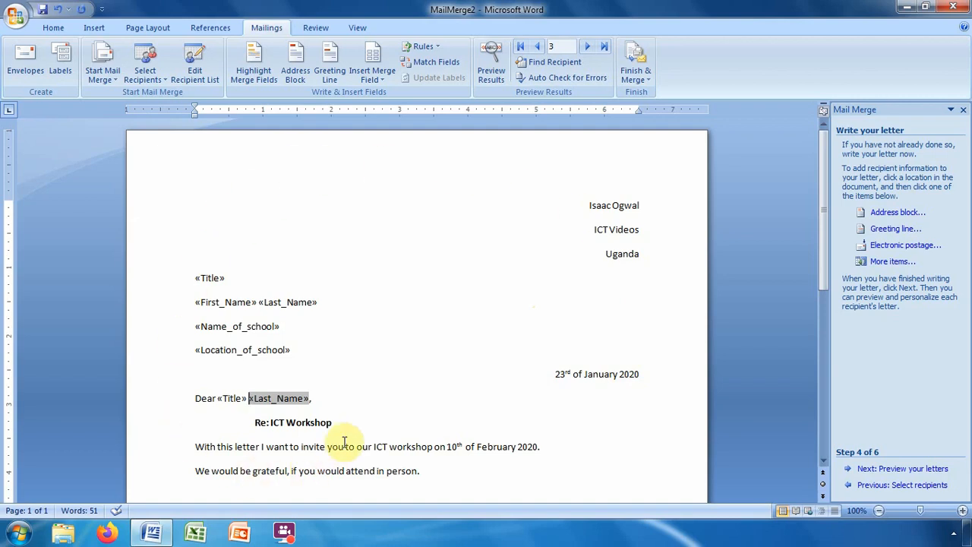
Preview the merged letters, stepping back from recipient 3 to recipient 1's letter.
left_click(890, 470)
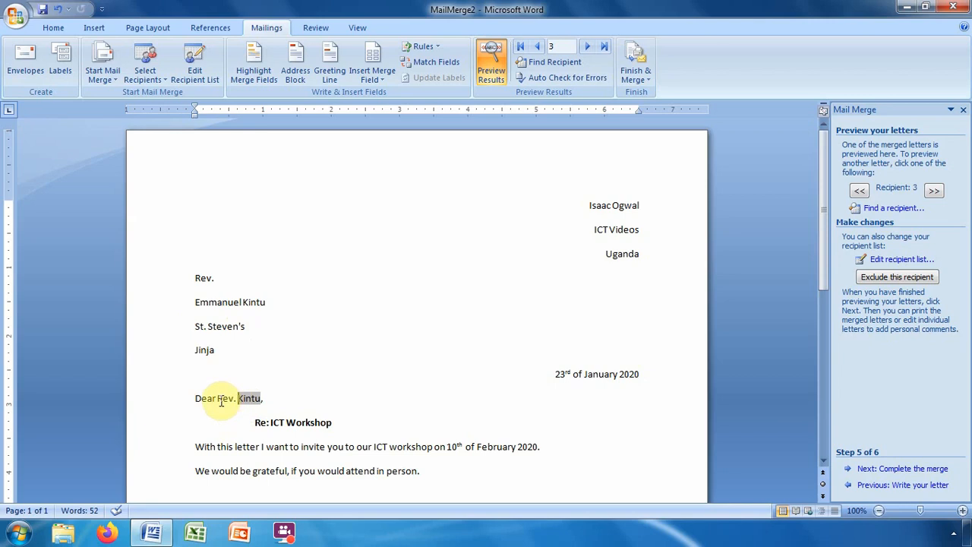
double_click(254, 403)
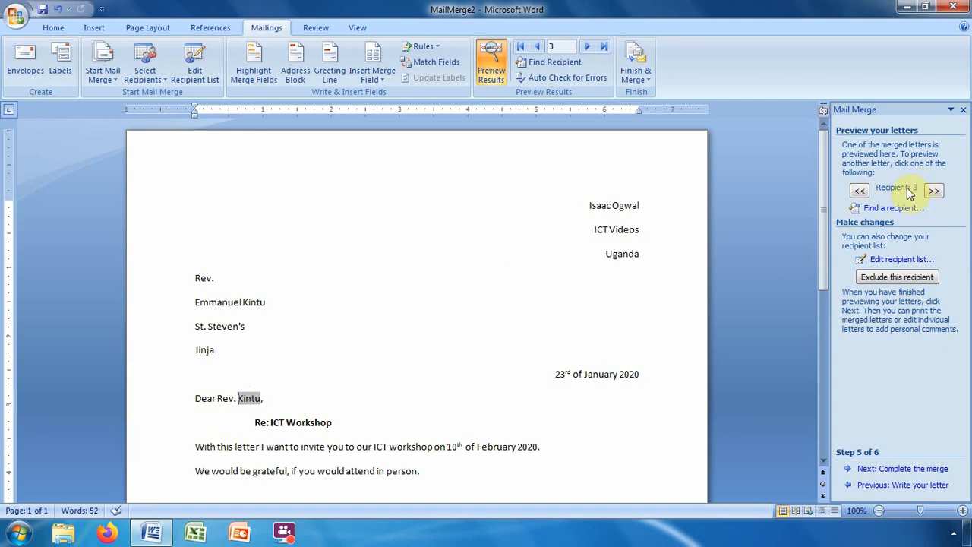
left_click(858, 190)
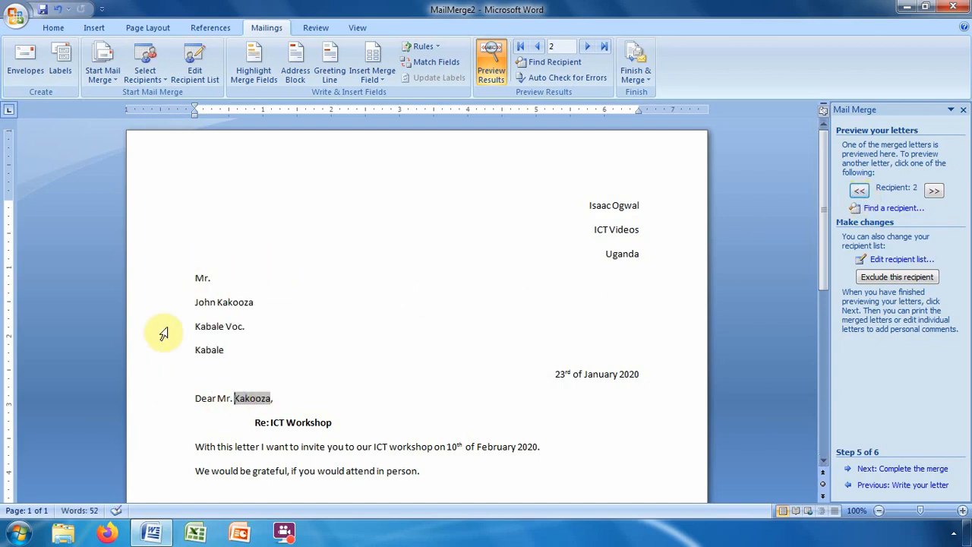
left_click(857, 192)
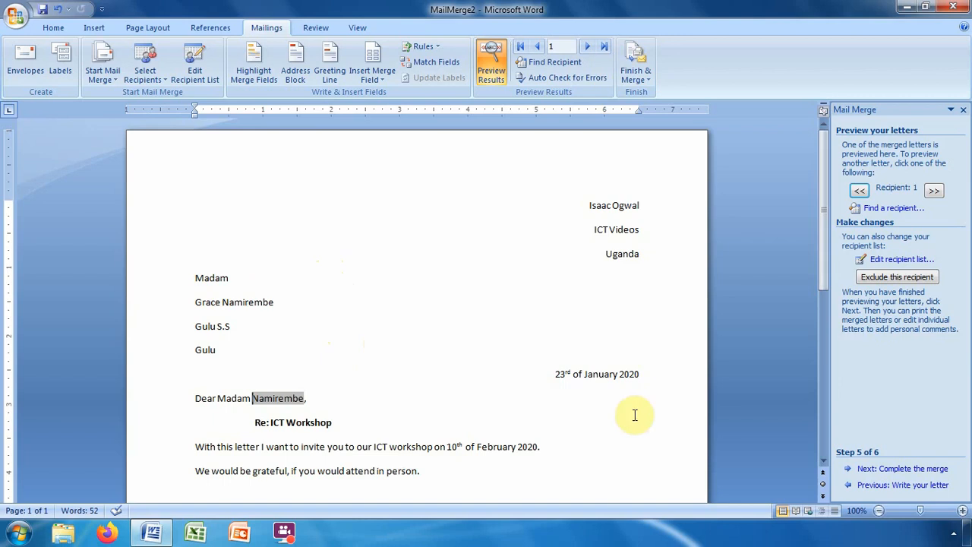
Complete the merge, editing individual letters with All records merged into new document Letters1.
left_click(903, 471)
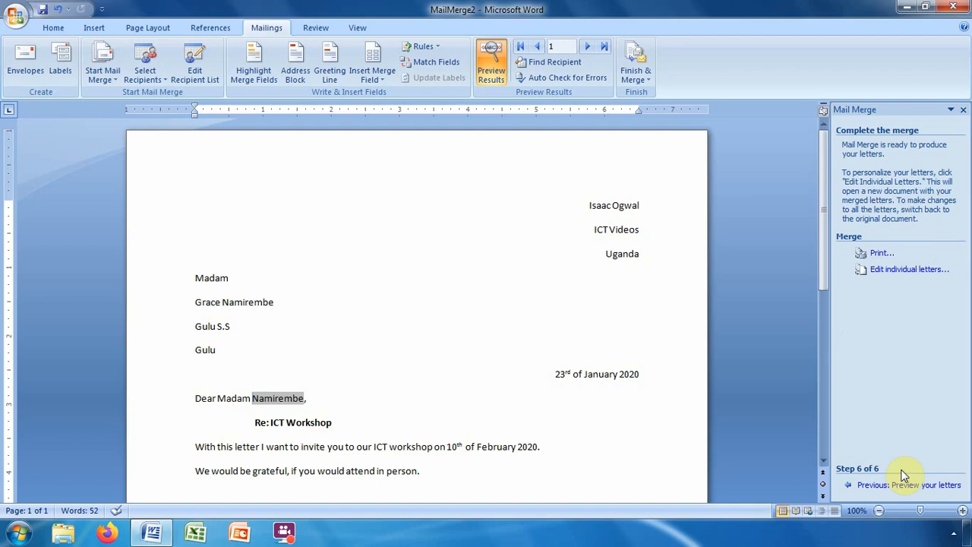
left_click(903, 275)
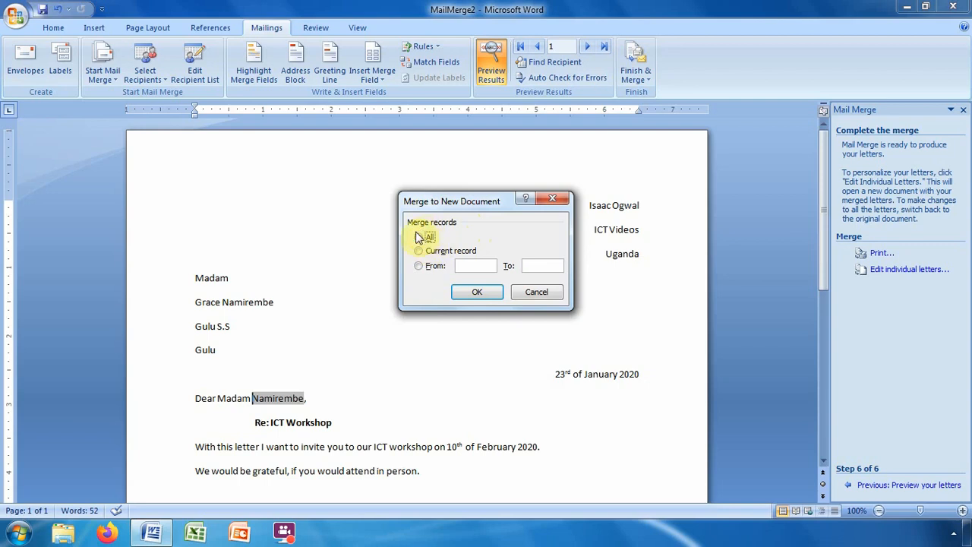
left_click(471, 293)
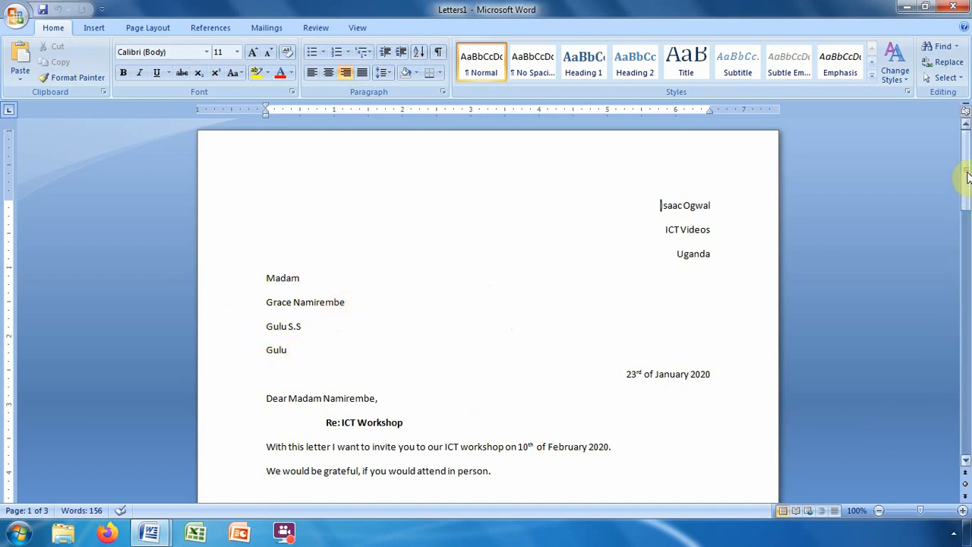
left_click_drag(967, 177, 965, 288)
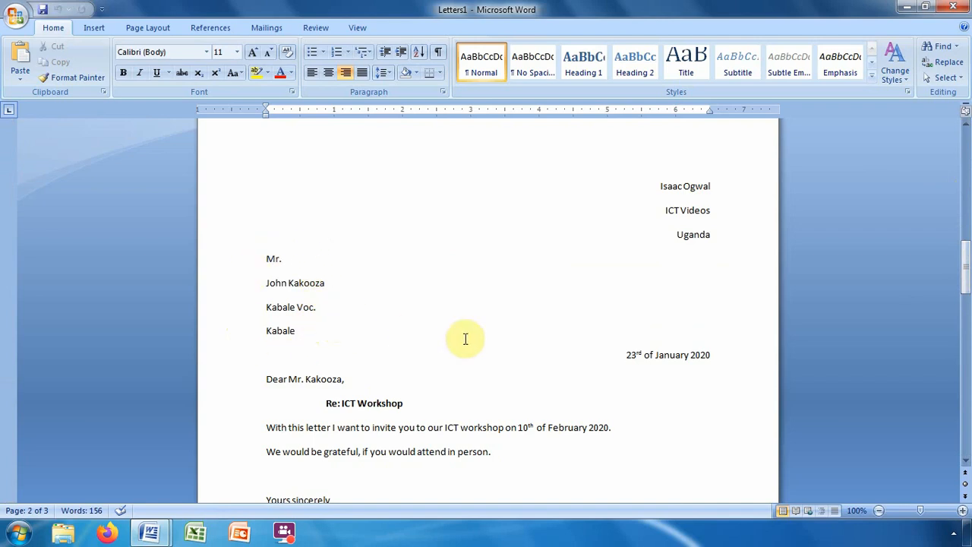
left_click_drag(965, 265, 965, 386)
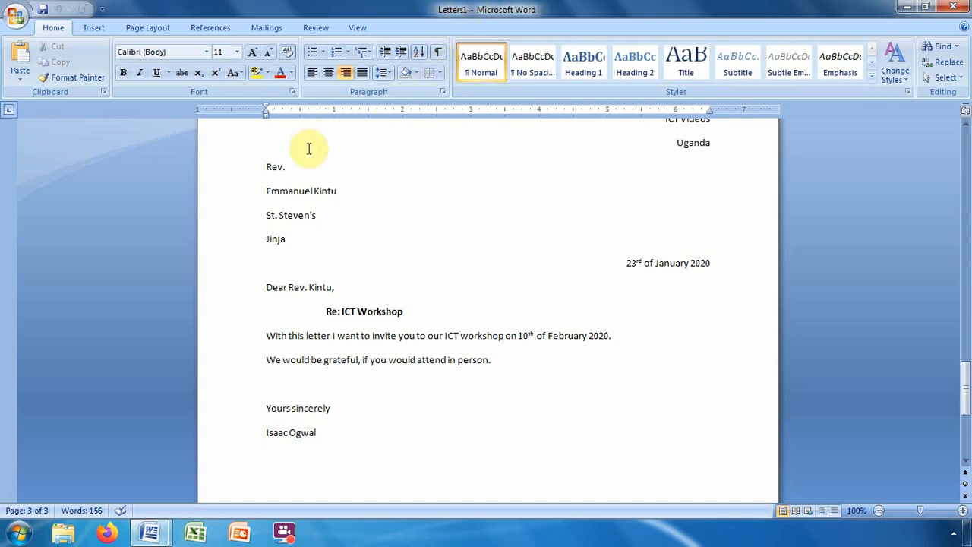
left_click(15, 16)
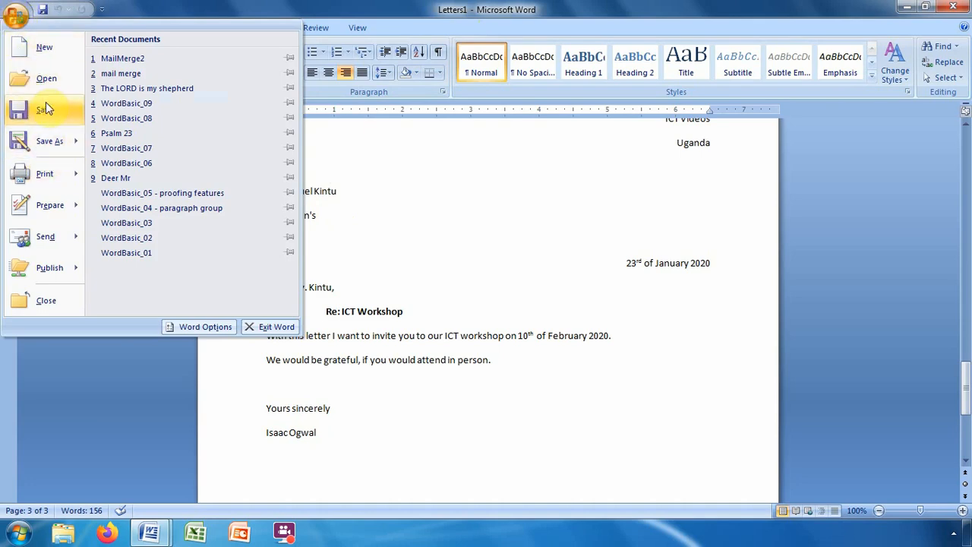
mouse_move(44, 176)
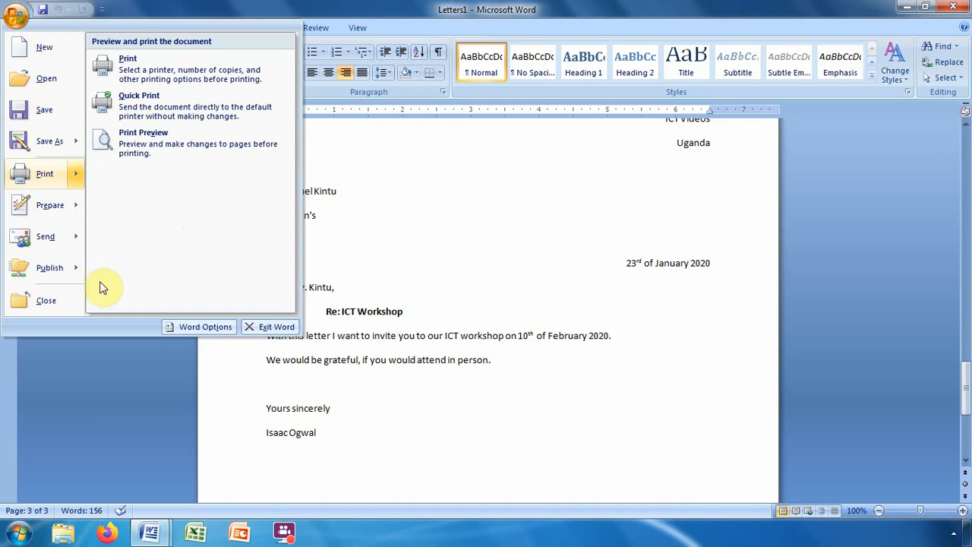
left_click(582, 255)
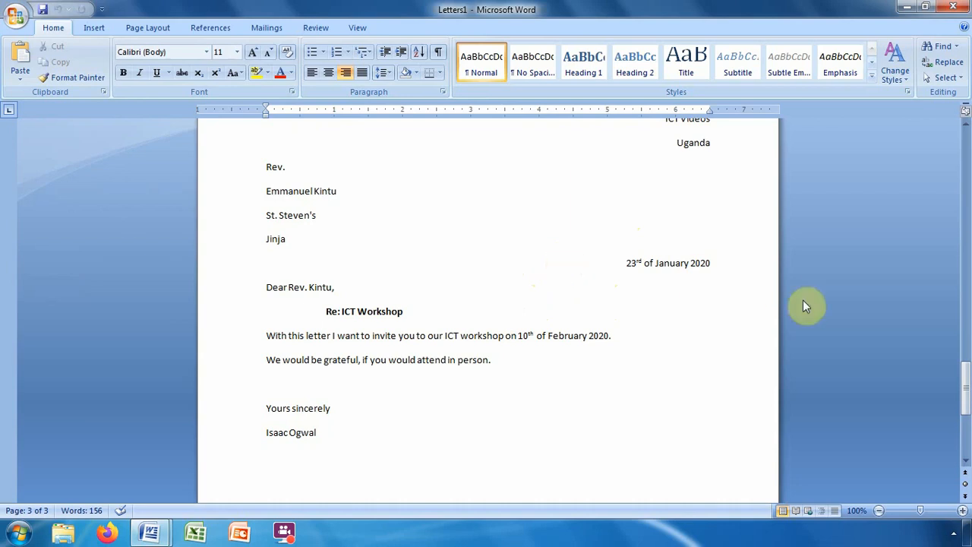
left_click(967, 389)
left_click_drag(968, 390, 954, 157)
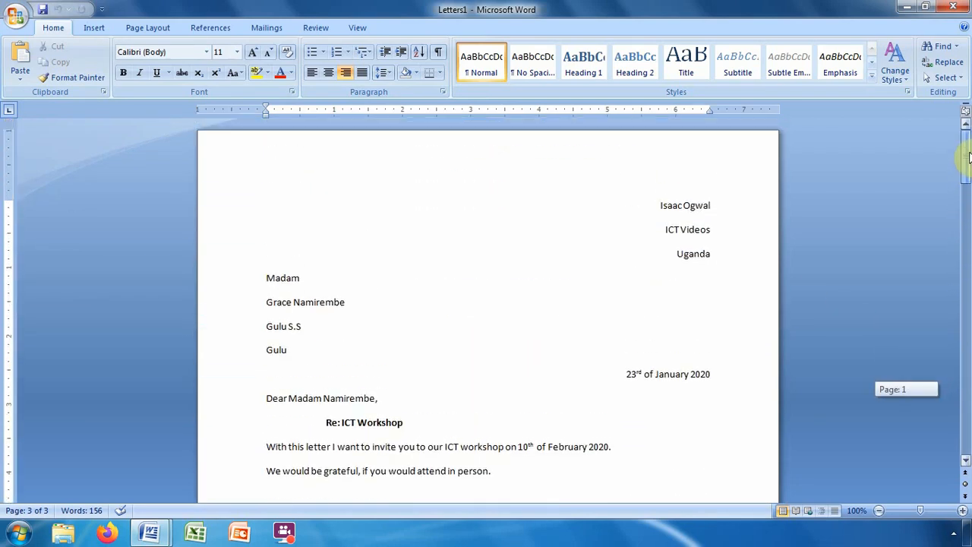